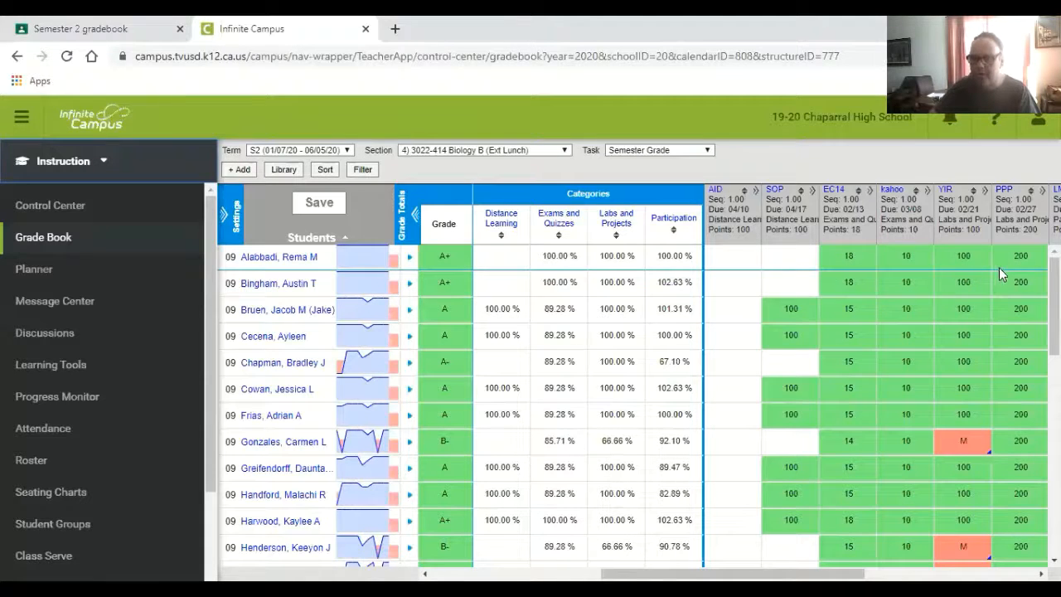
- Expand the "Analyzing and Interpreting Scientific Data" (AID) assignment column in the Biology B gradebook for score entry
{"action": "mouse_move", "coordinate": [739, 237]}
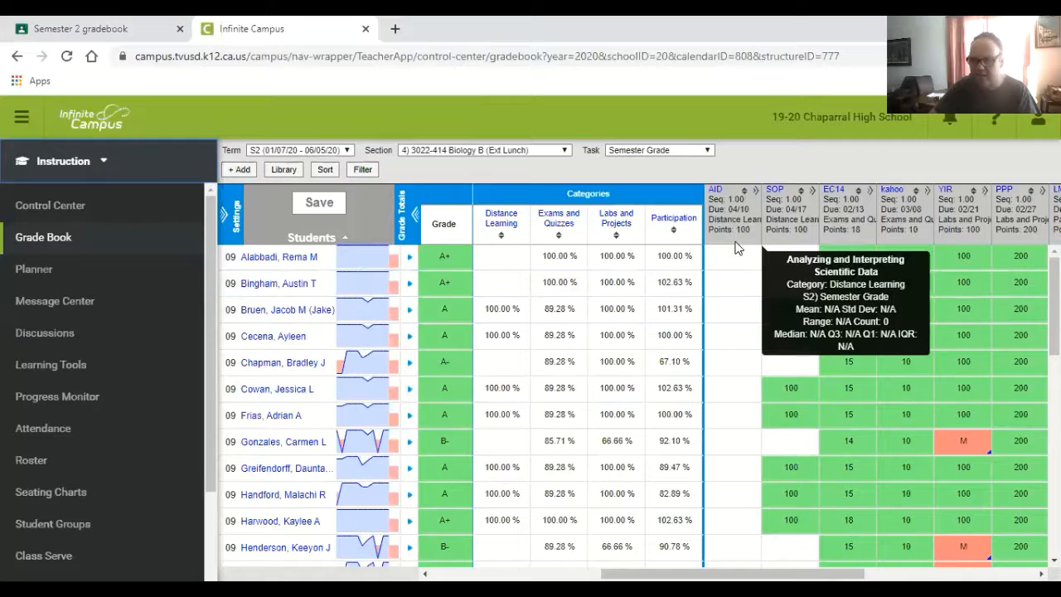
{"action": "left_click", "coordinate": [761, 195]}
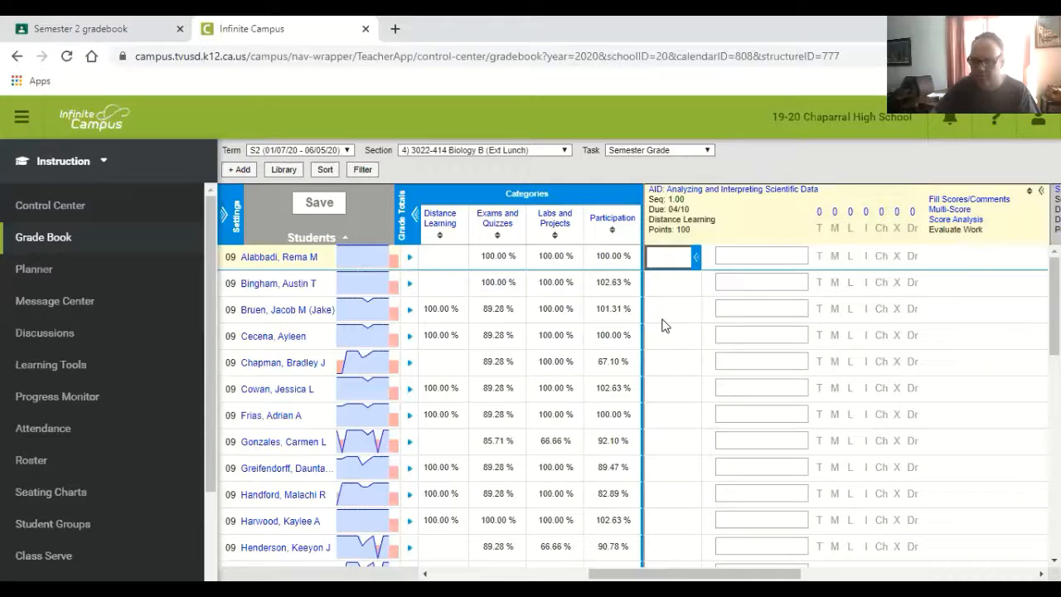
- Switch to Google Classroom and open the Apr 10 "Analyzing and Interpreting Scientific Data" assignment's student work from the Period 4 grades
{"action": "left_click", "coordinate": [93, 32]}
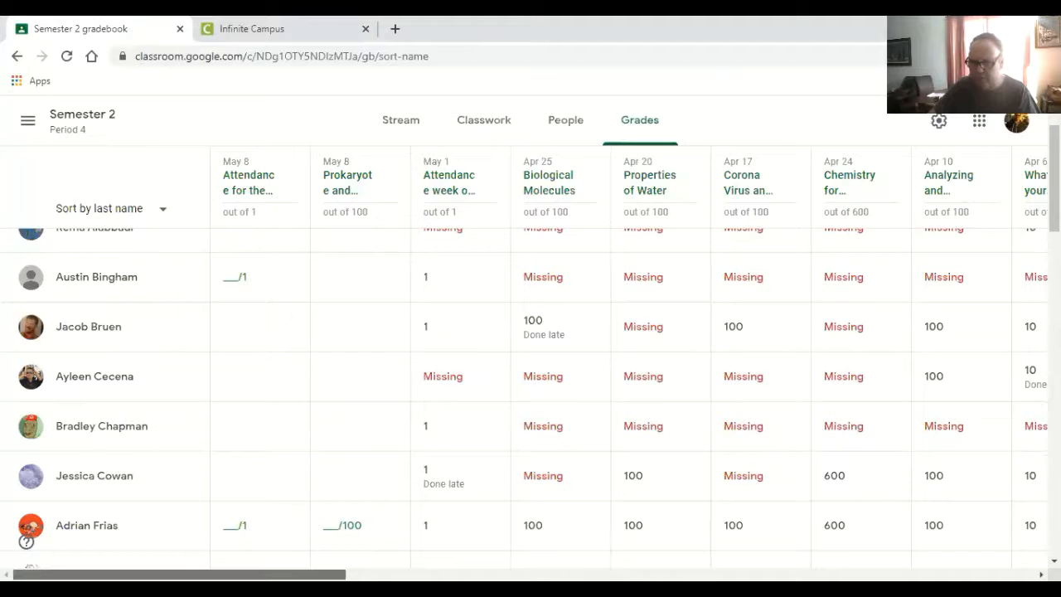
{"action": "left_click_drag", "start_coordinate": [282, 575], "coordinate": [475, 575]}
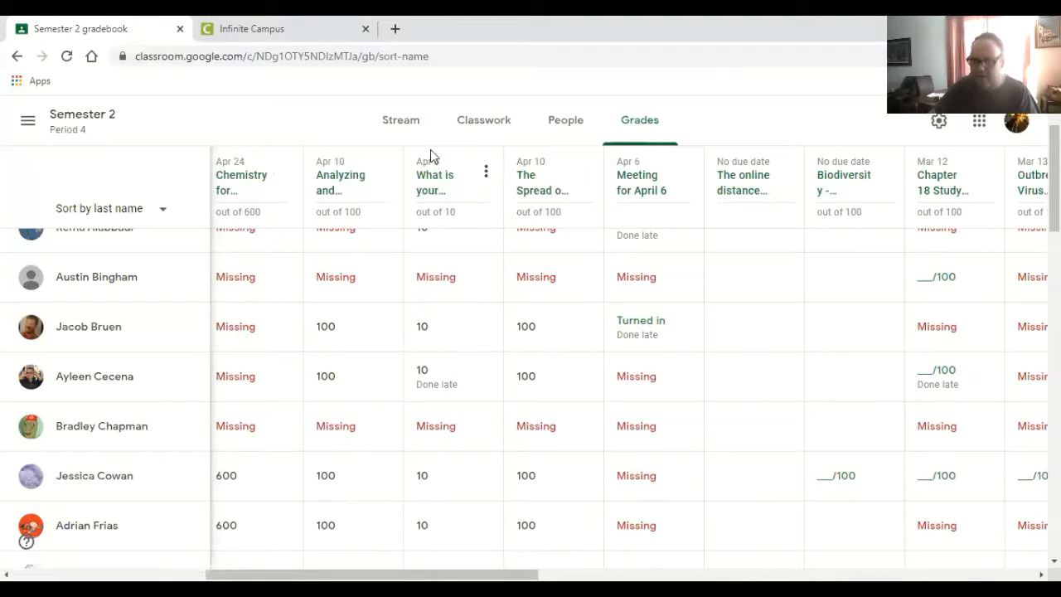
{"action": "left_click", "coordinate": [402, 121]}
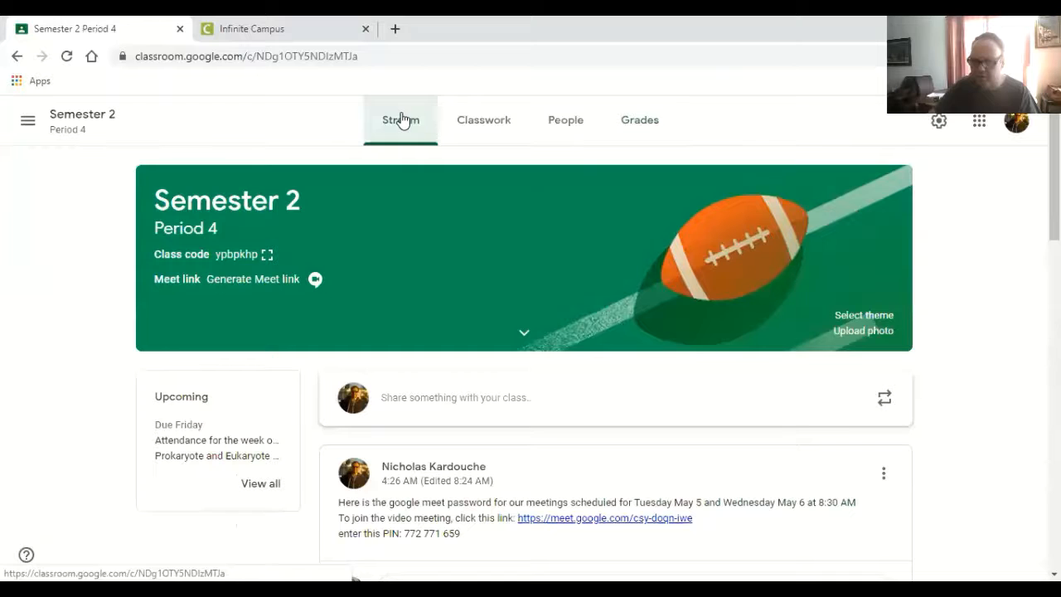
{"action": "left_click", "coordinate": [649, 122]}
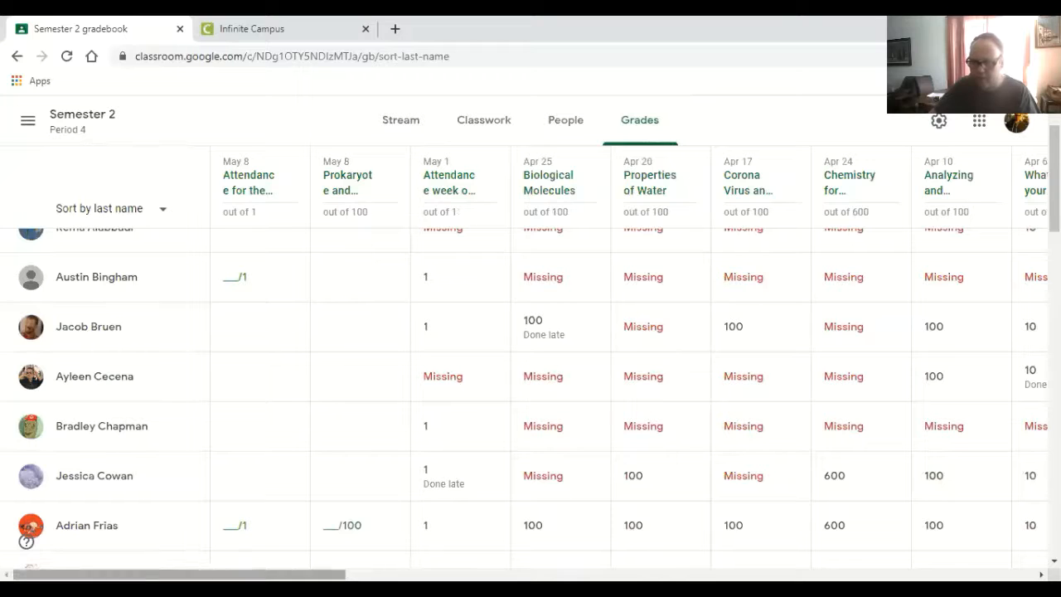
{"action": "left_click_drag", "start_coordinate": [306, 574], "coordinate": [429, 574]}
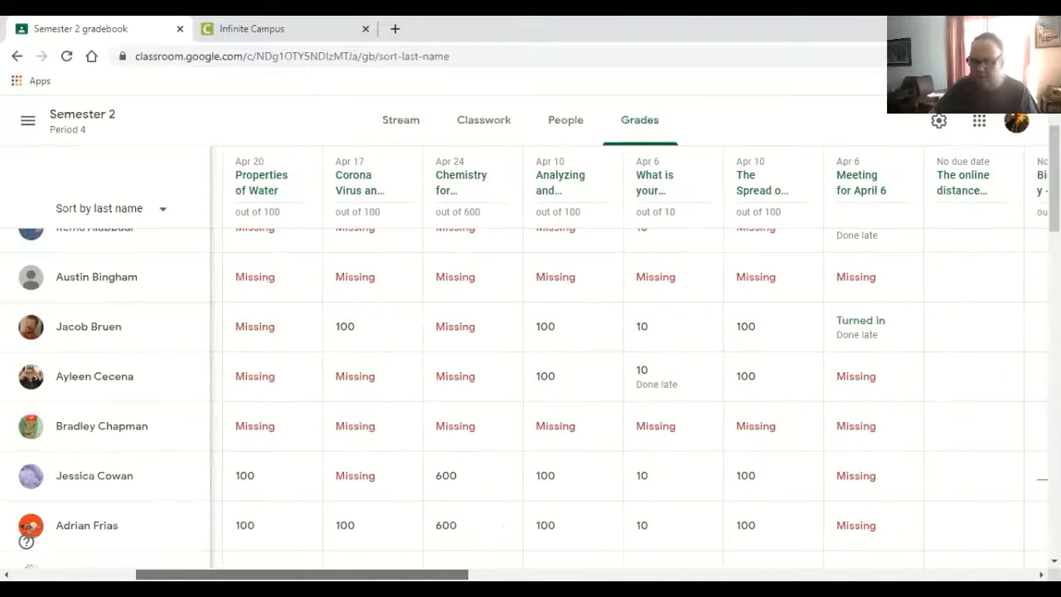
{"action": "left_click", "coordinate": [466, 560]}
{"action": "scroll", "coordinate": [466, 560], "scroll_direction": "down", "scroll_amount": 1}
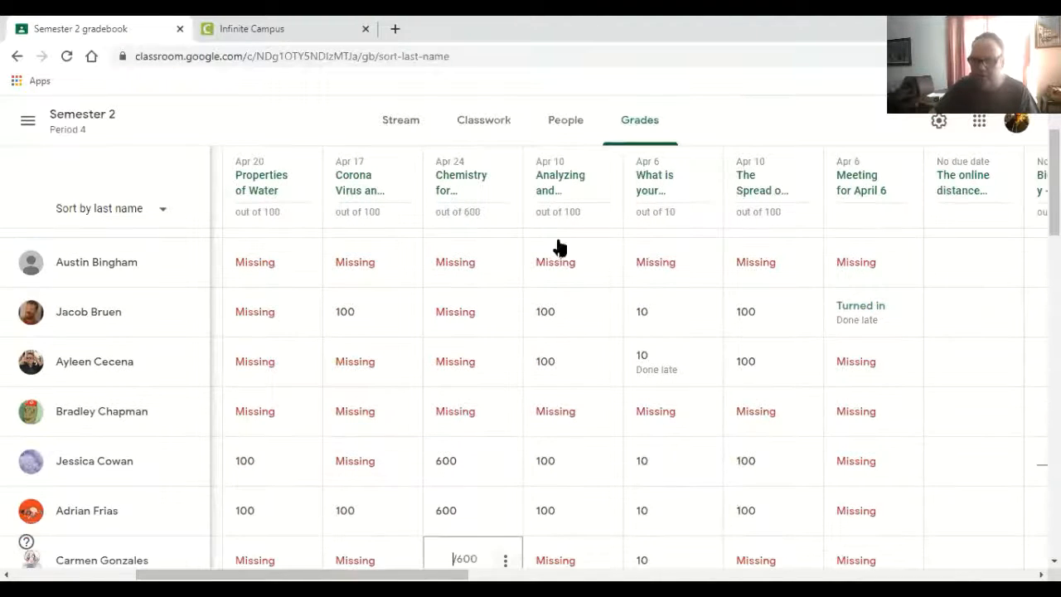
{"action": "left_click", "coordinate": [553, 180]}
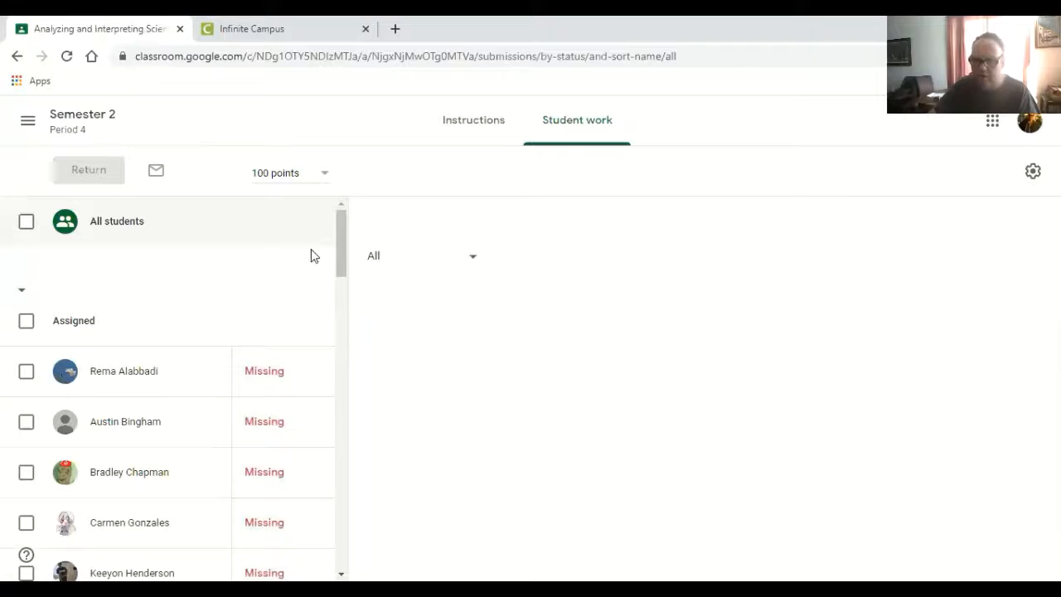
- Sort the assignment's student work list by last name
{"action": "left_click_drag", "start_coordinate": [339, 262], "coordinate": [334, 242]}
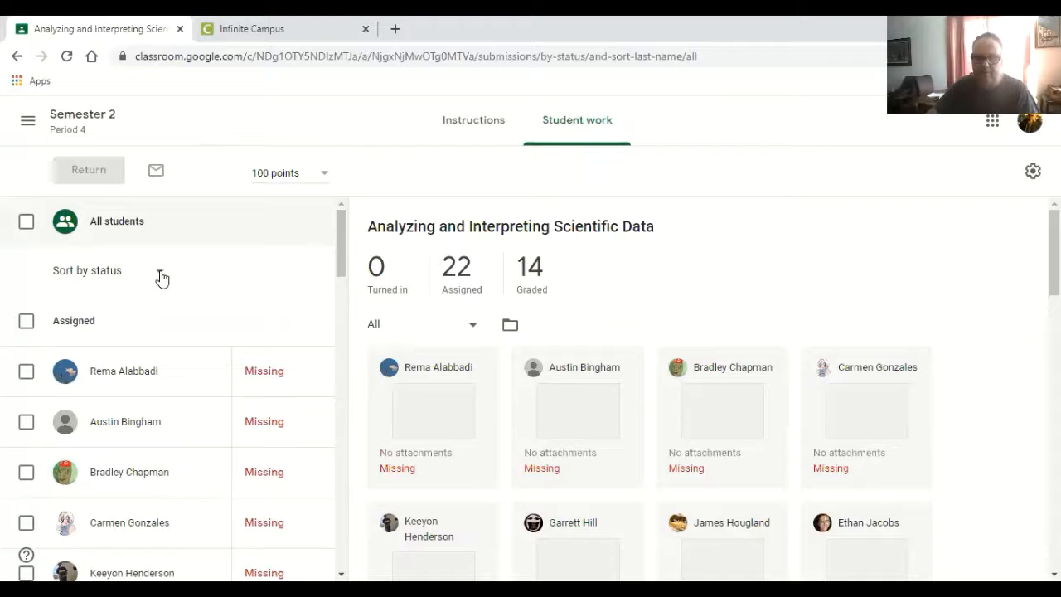
{"action": "left_click", "coordinate": [162, 279]}
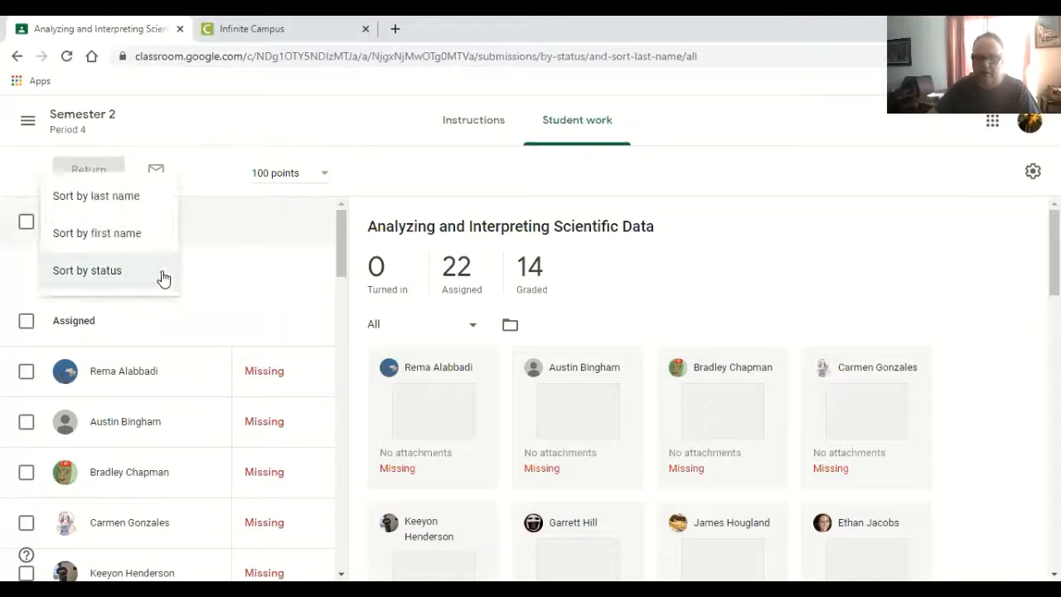
{"action": "left_click", "coordinate": [136, 207]}
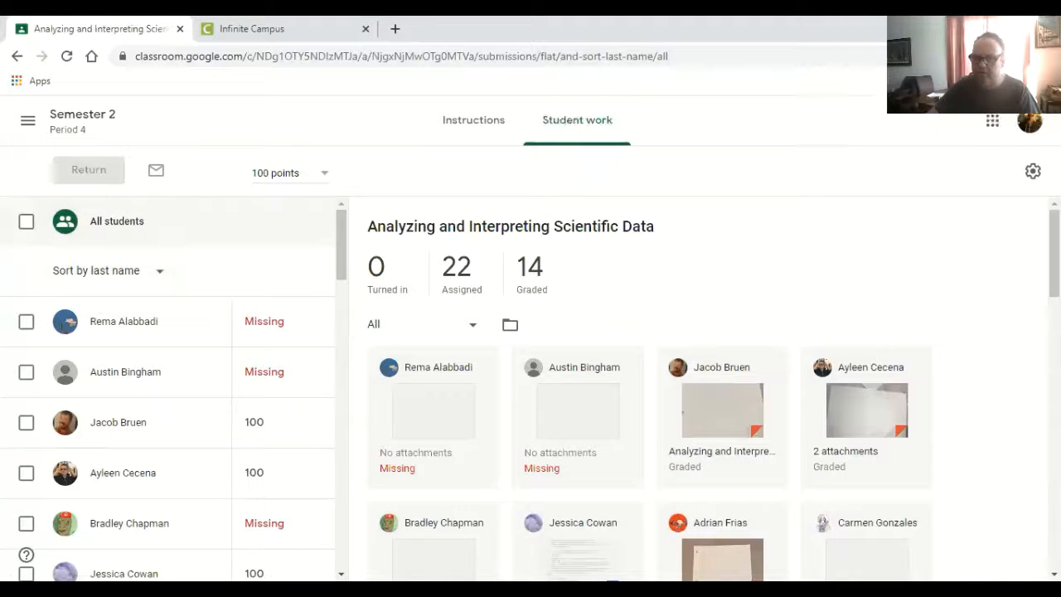
- Purge the Grade Transferer extension's stored data and grab the student grades from this assignment
{"action": "left_click", "coordinate": [984, 57]}
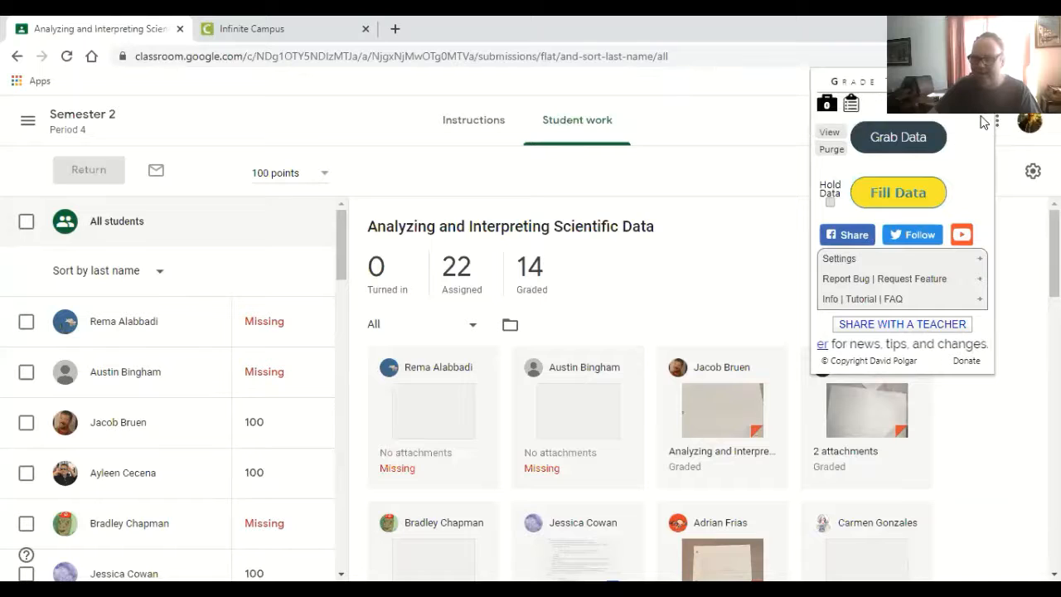
{"action": "left_click", "coordinate": [834, 151]}
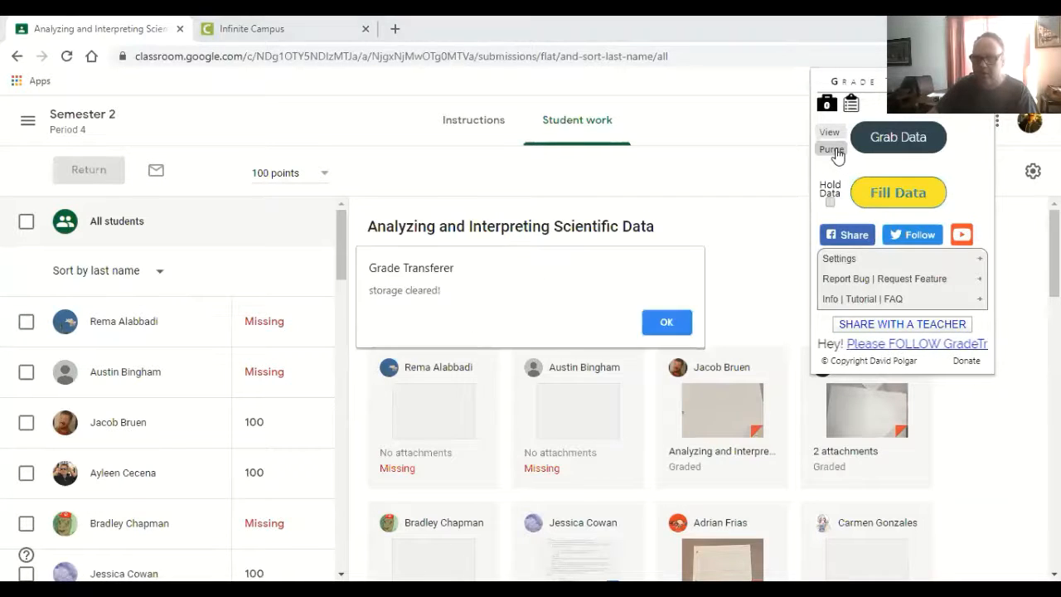
{"action": "left_click", "coordinate": [668, 323]}
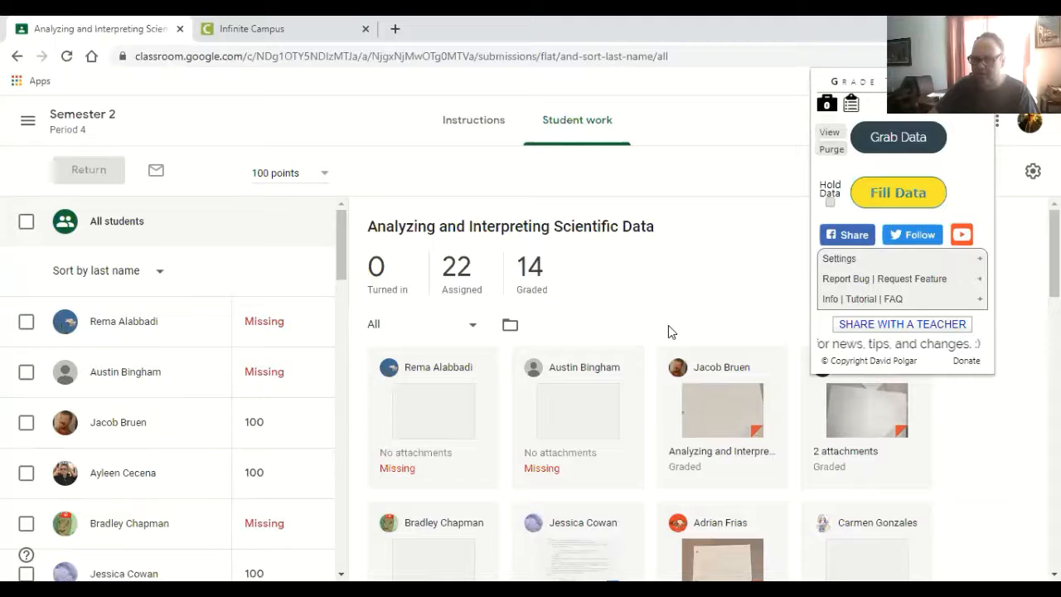
{"action": "left_click", "coordinate": [913, 143]}
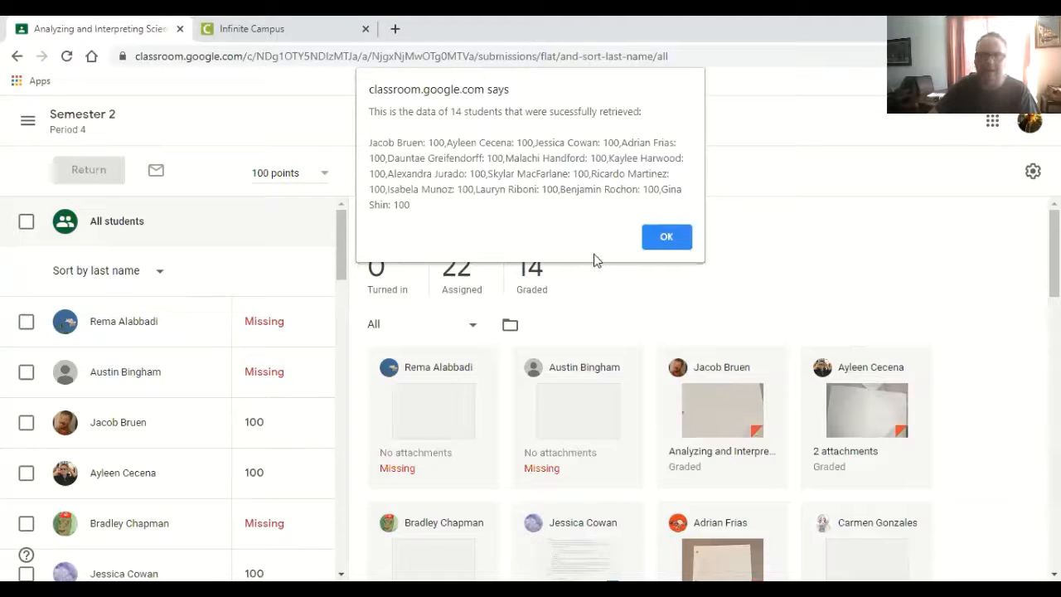
{"action": "left_click", "coordinate": [668, 239]}
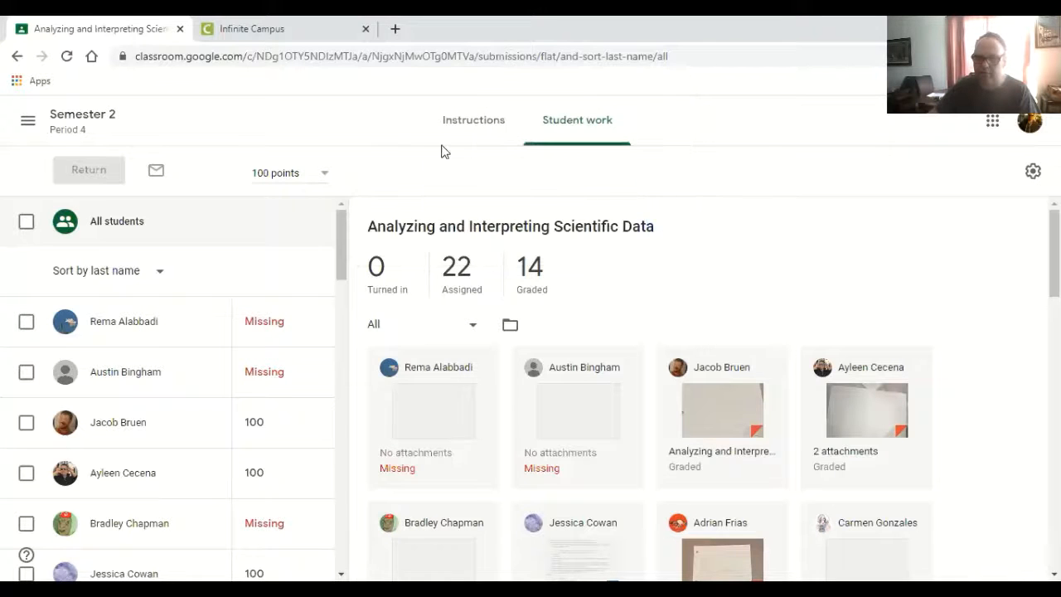
- Switch to Infinite Campus and fill the AID assignment's score column with the grabbed grades using Grade Transferer
{"action": "key", "text": "ctrl+Tab"}
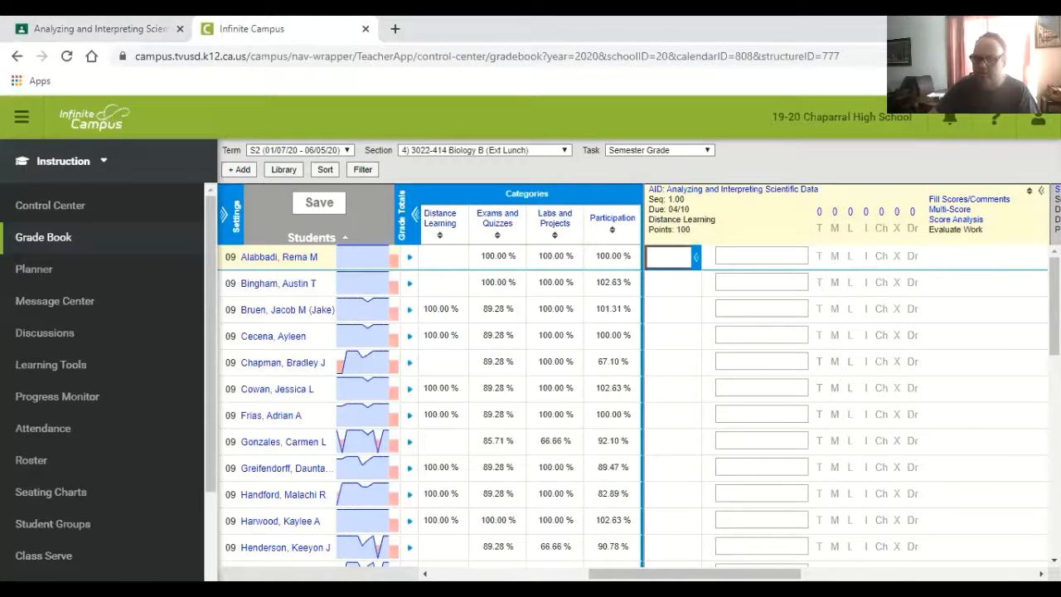
{"action": "left_click", "coordinate": [982, 56]}
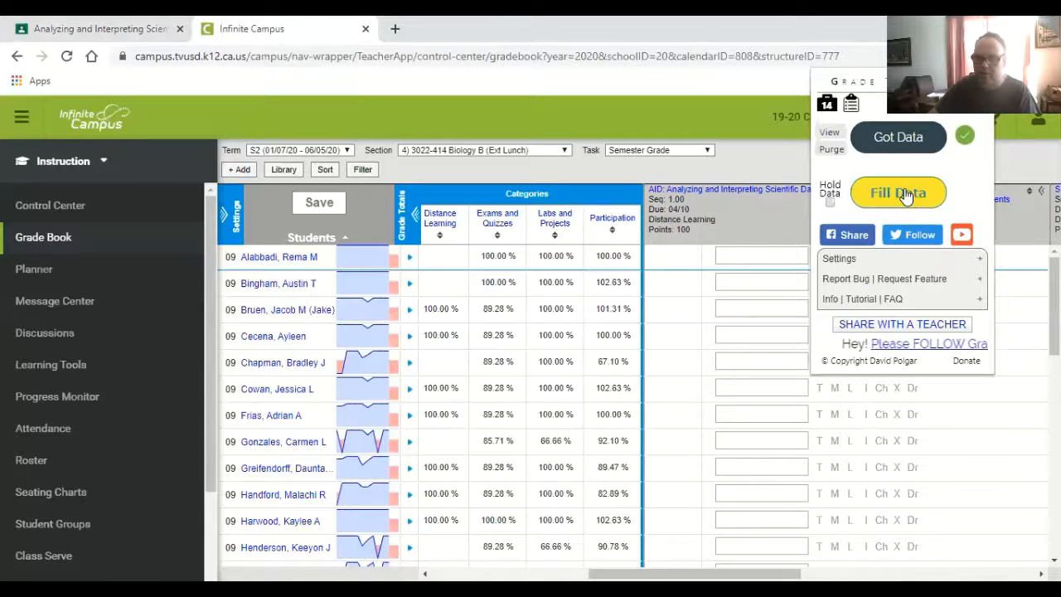
{"action": "left_click", "coordinate": [906, 194]}
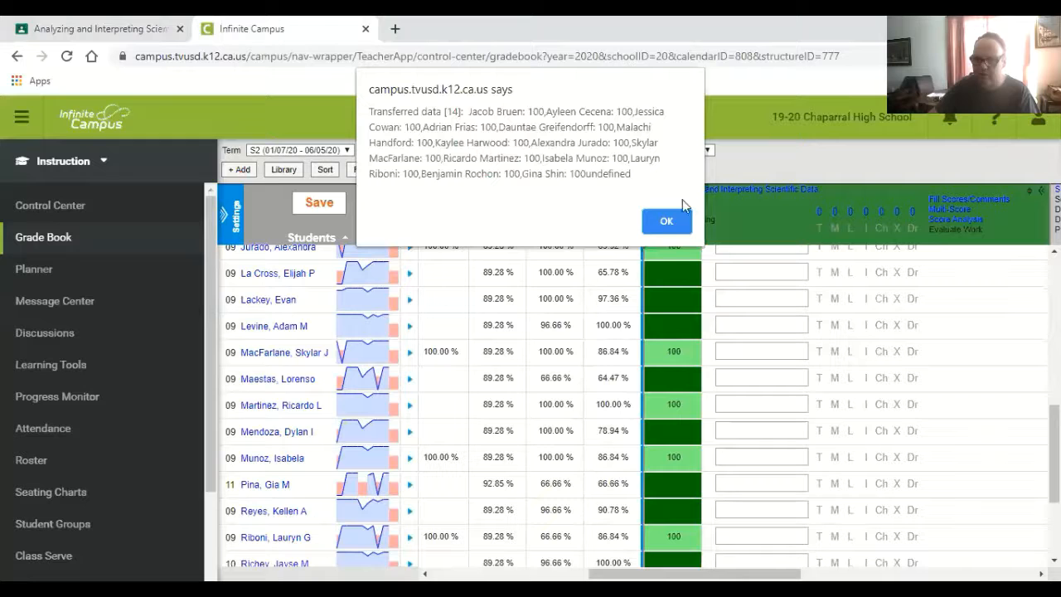
{"action": "left_click", "coordinate": [685, 229]}
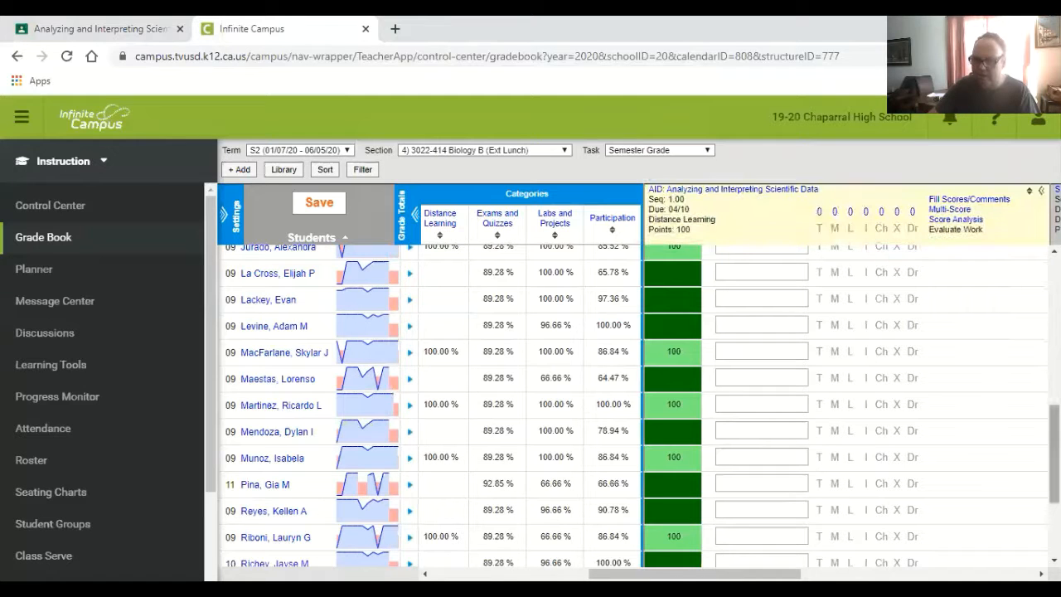
- Review the filled AID scores from the start of the student list and save the gradebook
{"action": "left_click_drag", "start_coordinate": [1054, 453], "coordinate": [1055, 306]}
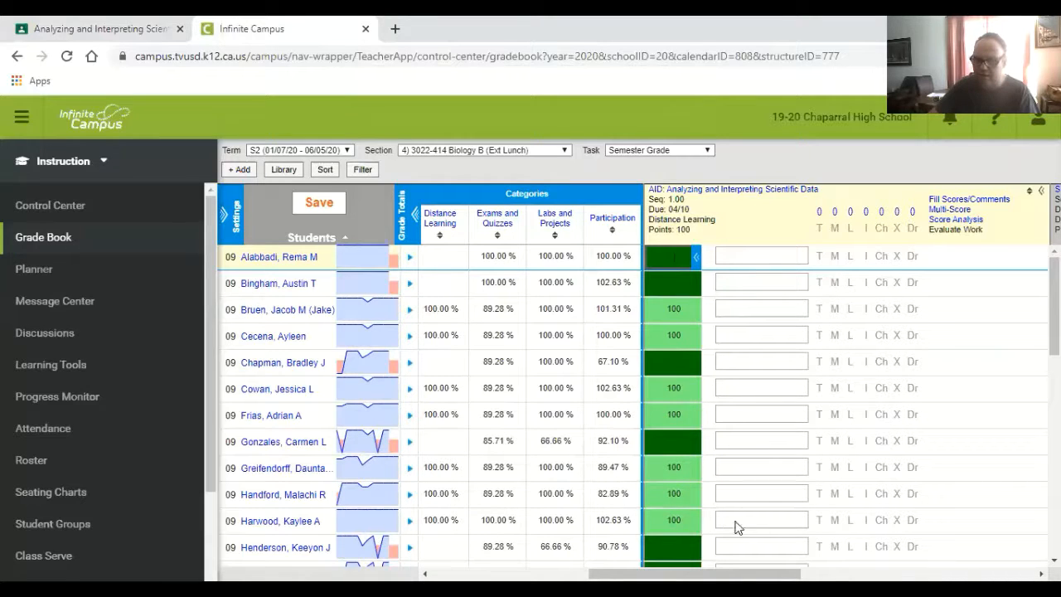
{"action": "mouse_move", "coordinate": [1054, 307]}
{"action": "left_mouse_down"}
{"action": "mouse_move", "coordinate": [1054, 365]}
{"action": "mouse_move", "coordinate": [1055, 306]}
{"action": "left_mouse_up"}
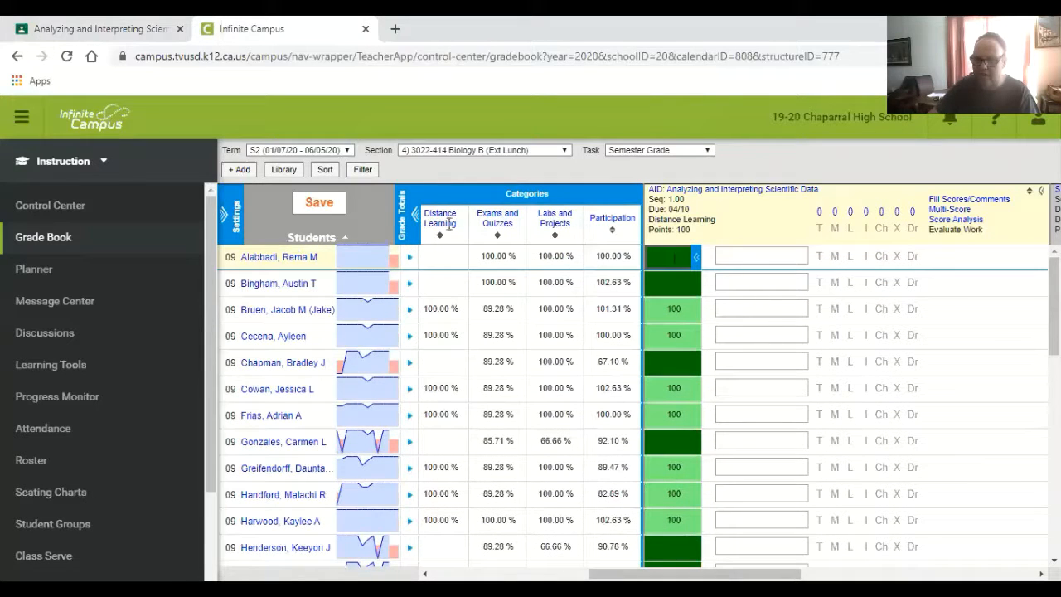
{"action": "left_click", "coordinate": [307, 206]}
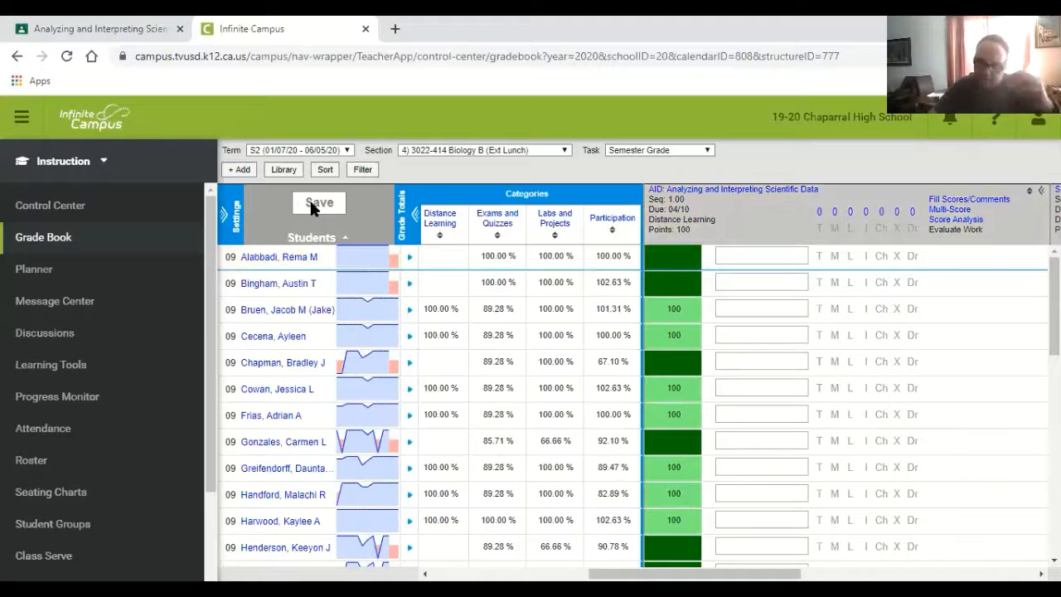
- Switch to Google Classroom and retitle the assignment "*Analyzing and Interpreting Scientific Data", saving the edit
{"action": "left_click", "coordinate": [103, 25]}
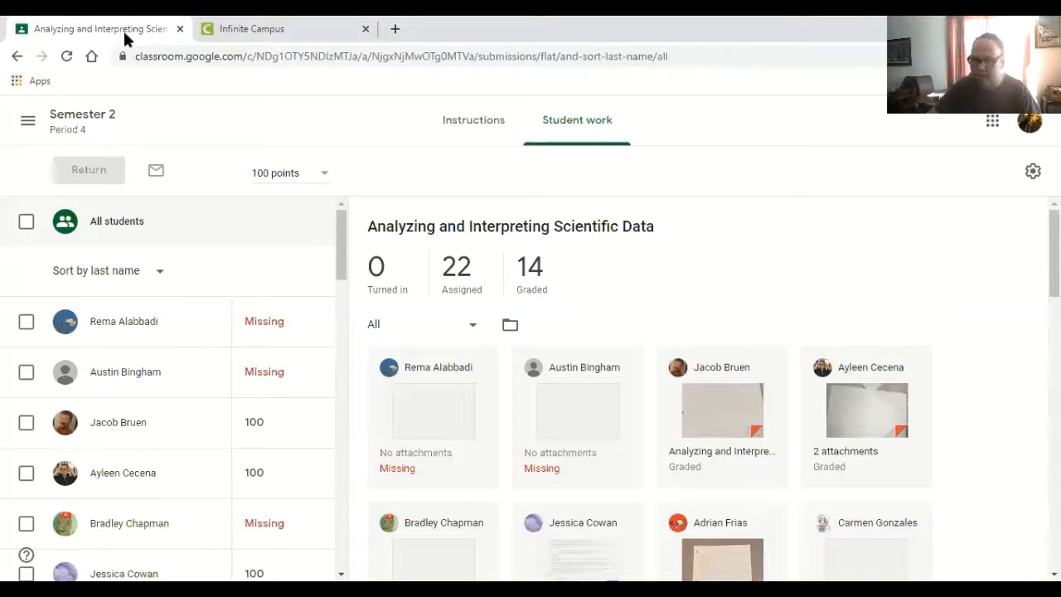
{"action": "left_click", "coordinate": [470, 123]}
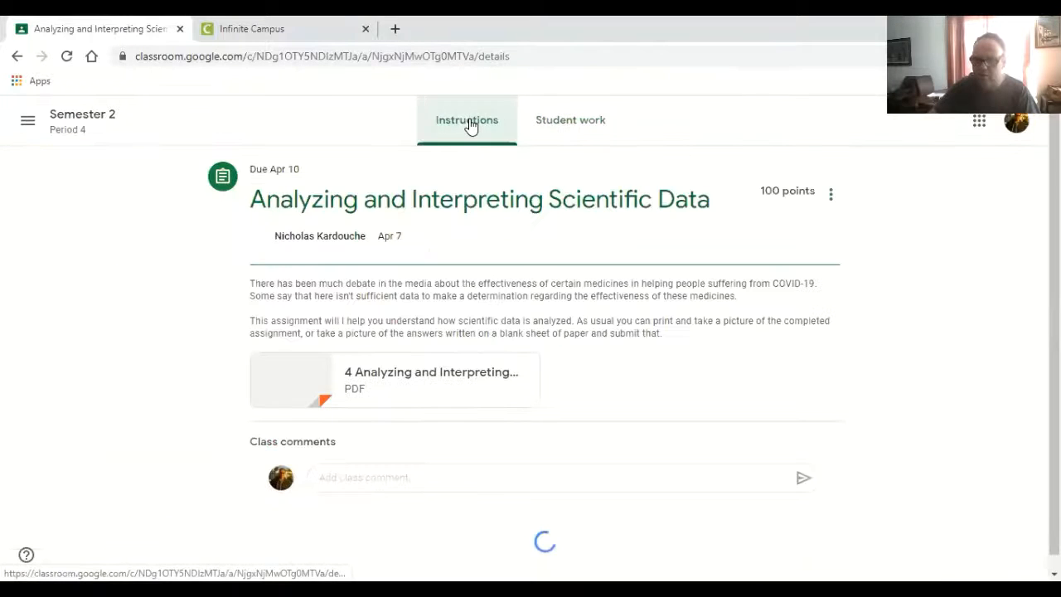
{"action": "left_click", "coordinate": [835, 199]}
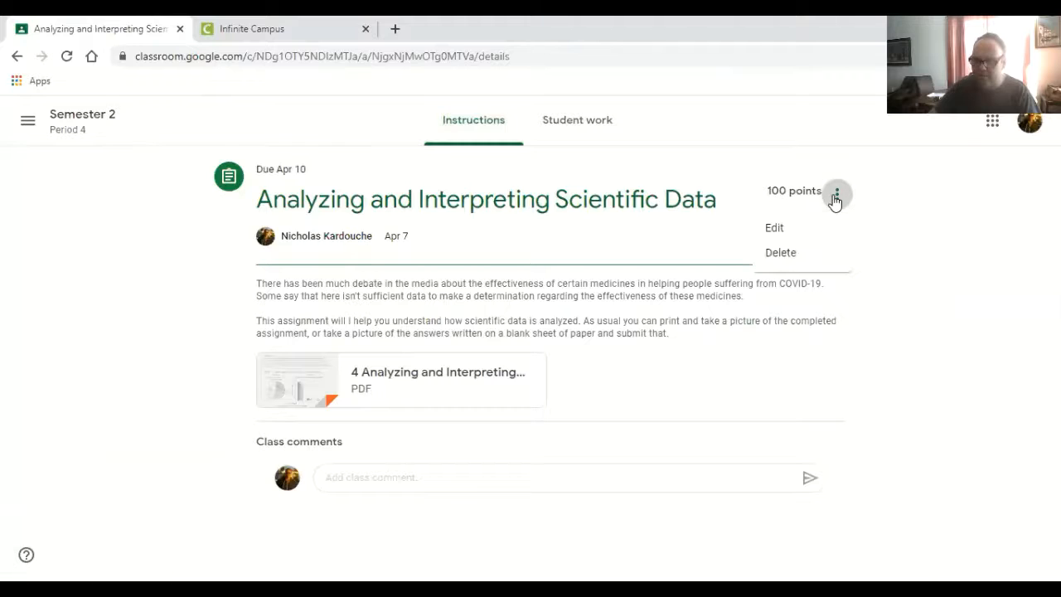
{"action": "left_click", "coordinate": [782, 225]}
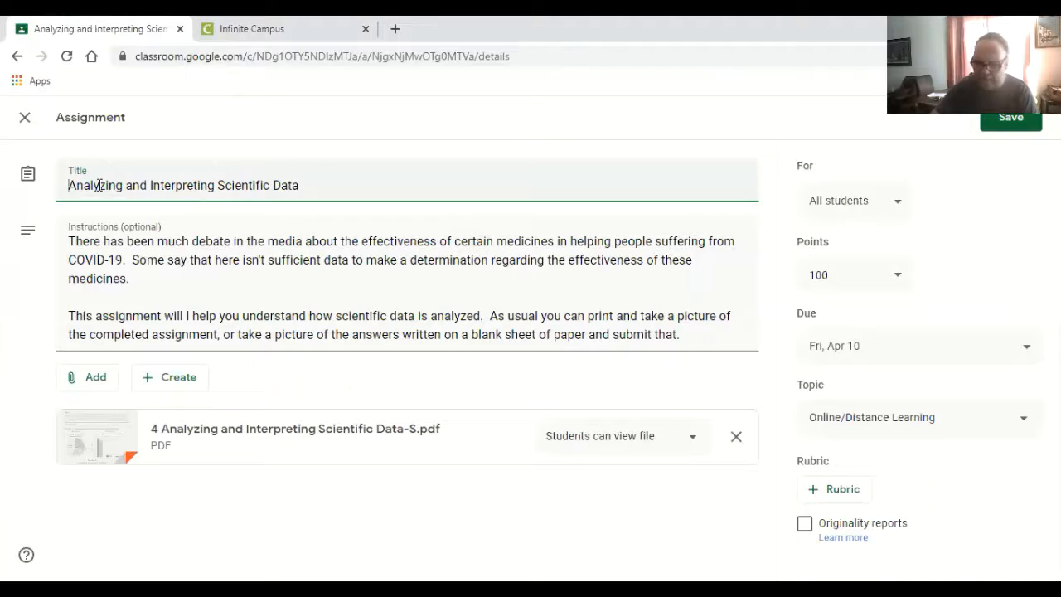
{"action": "type", "text": "*"}
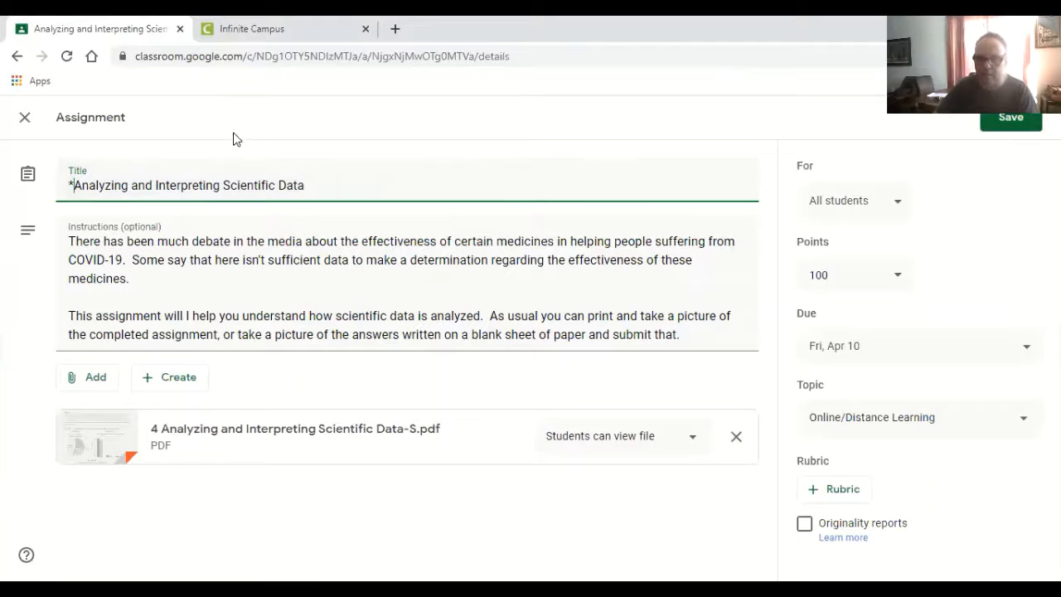
{"action": "left_click", "coordinate": [1007, 120]}
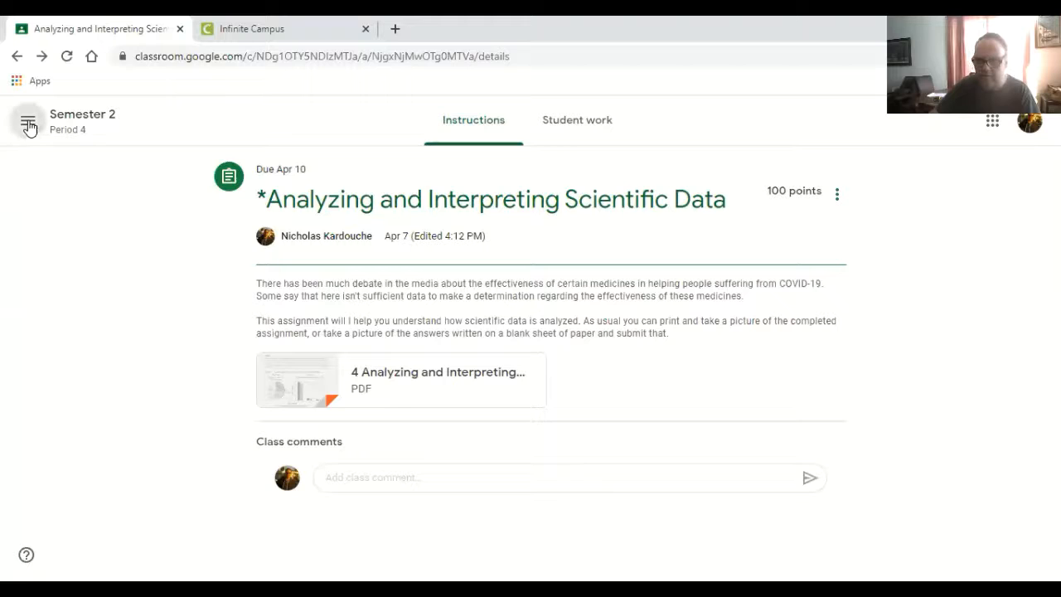
- Return to the Period 4 class grades and check the assignment columns for the asterisk-marked title
{"action": "right_click", "coordinate": [15, 58]}
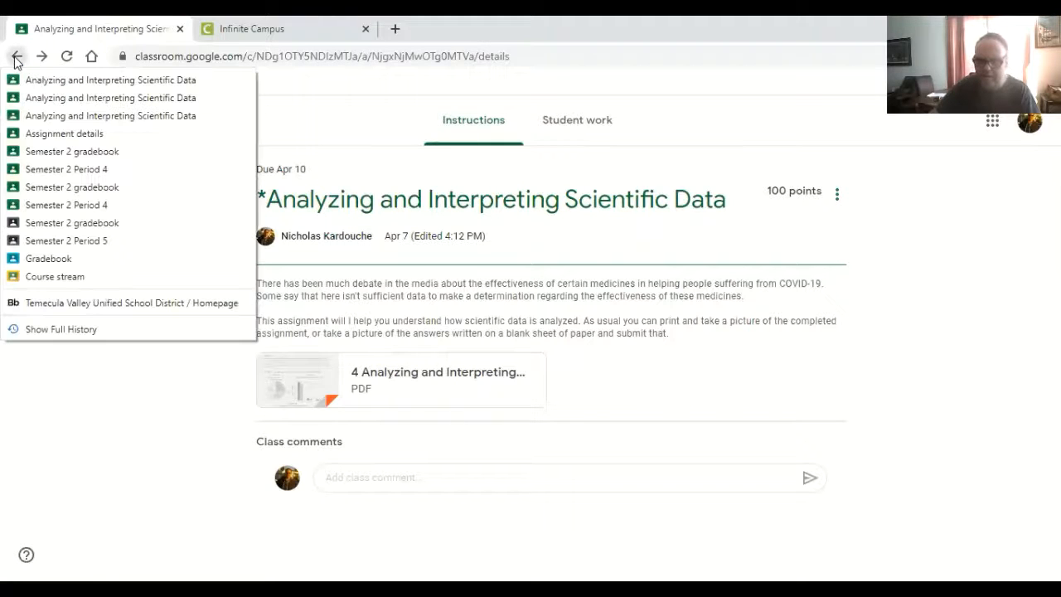
{"action": "left_click", "coordinate": [28, 151]}
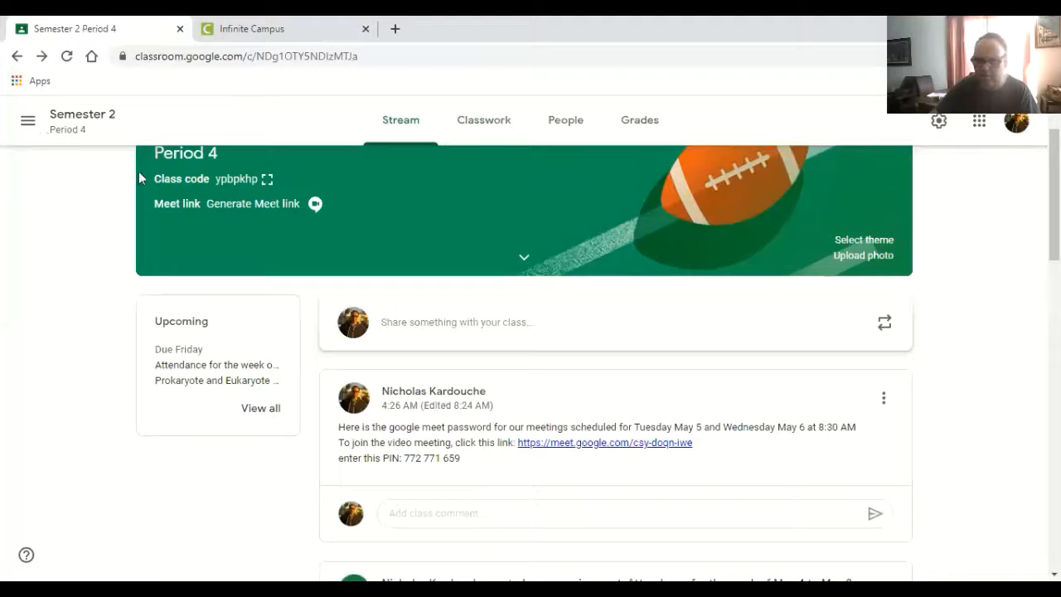
{"action": "left_click", "coordinate": [646, 123]}
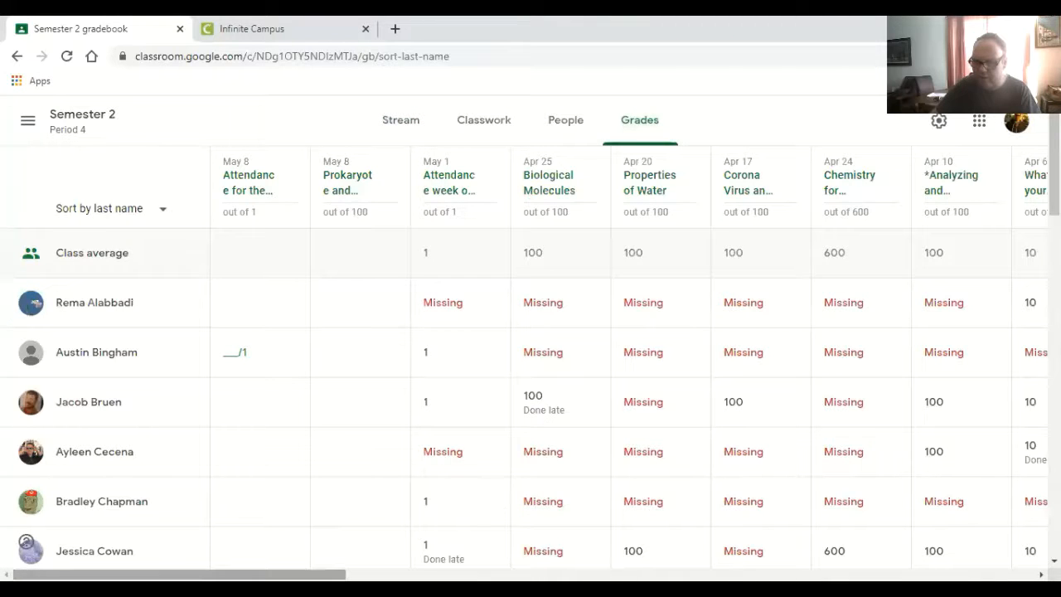
{"action": "scroll", "coordinate": [561, 363], "scroll_direction": "right", "scroll_amount": 6}
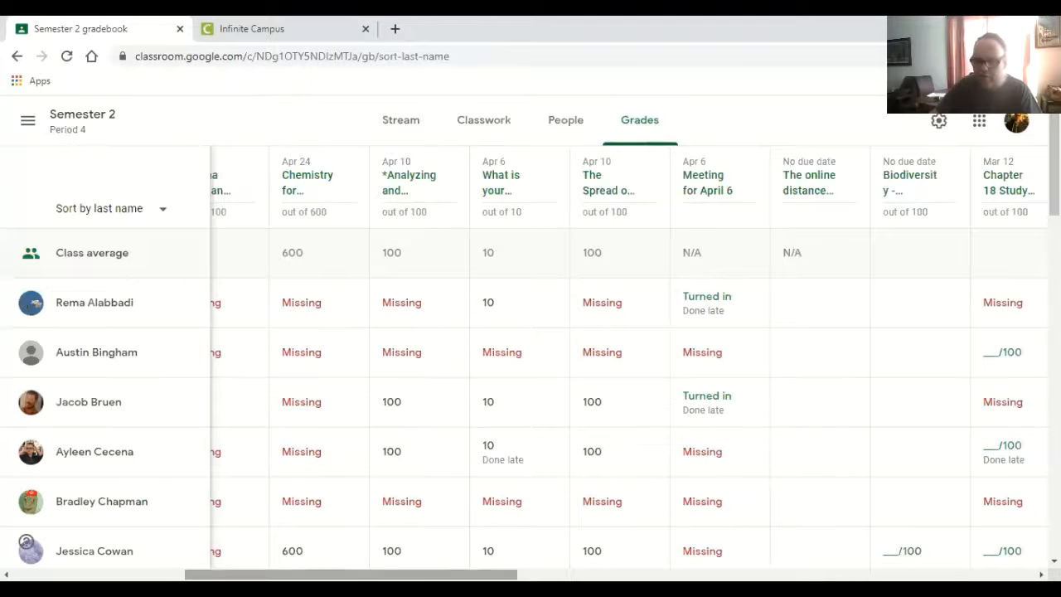
{"action": "left_click_drag", "start_coordinate": [357, 574], "coordinate": [185, 574]}
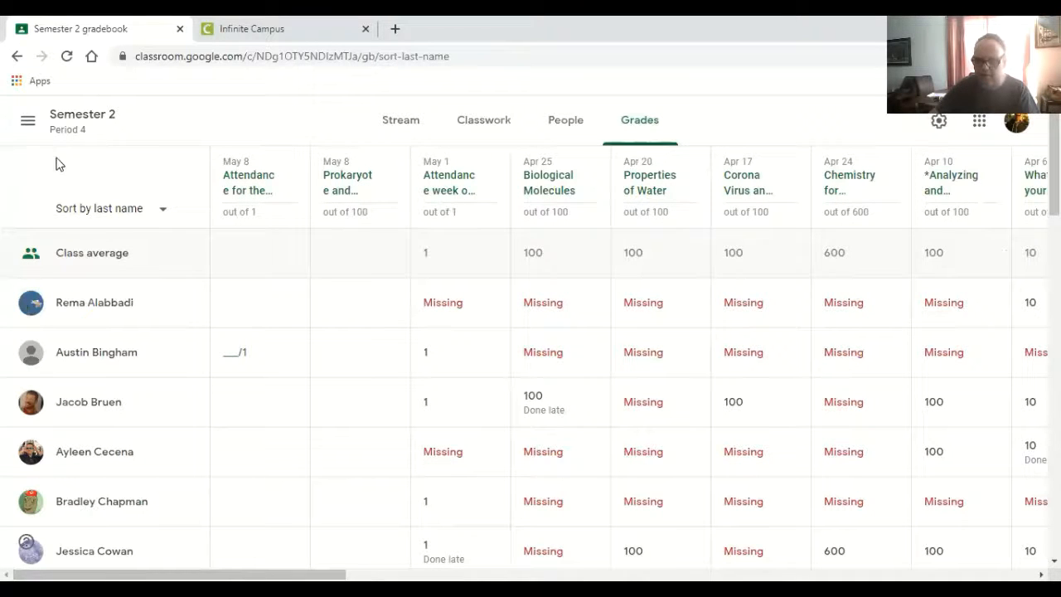
{"action": "left_click", "coordinate": [28, 123]}
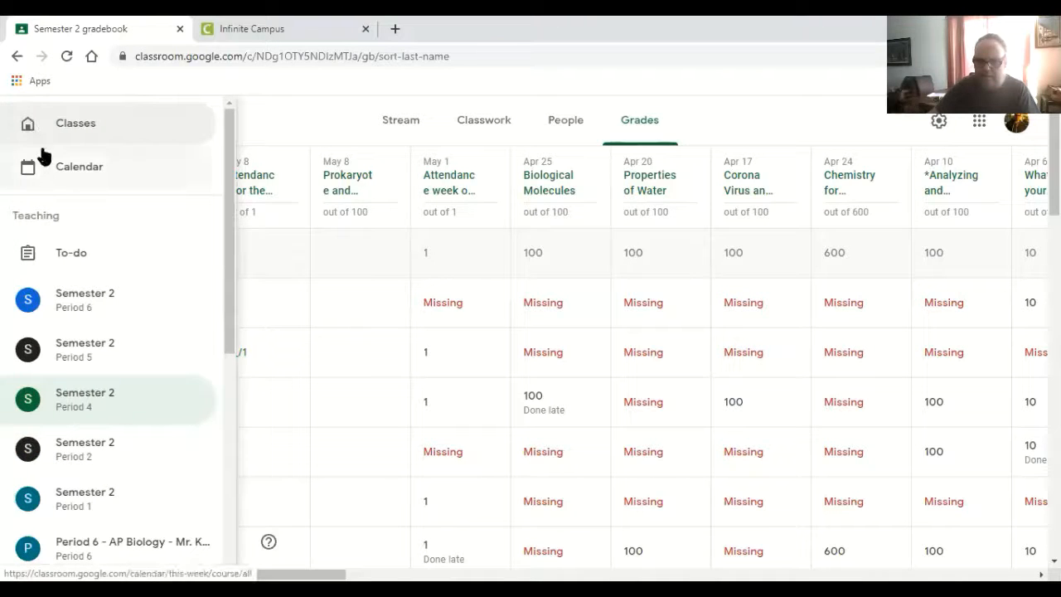
{"action": "right_click", "coordinate": [11, 63]}
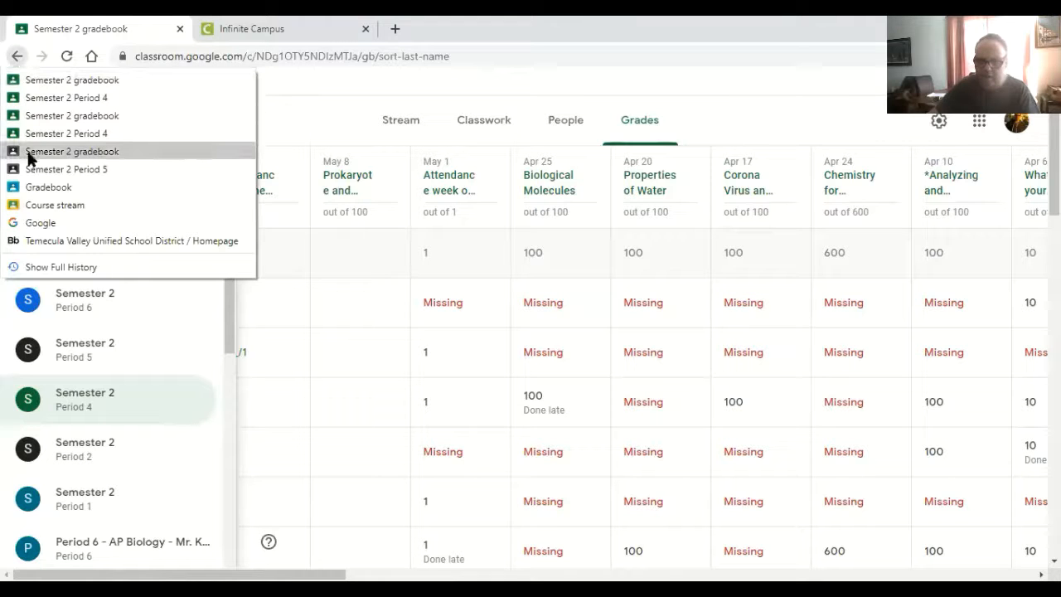
{"action": "left_click", "coordinate": [40, 99]}
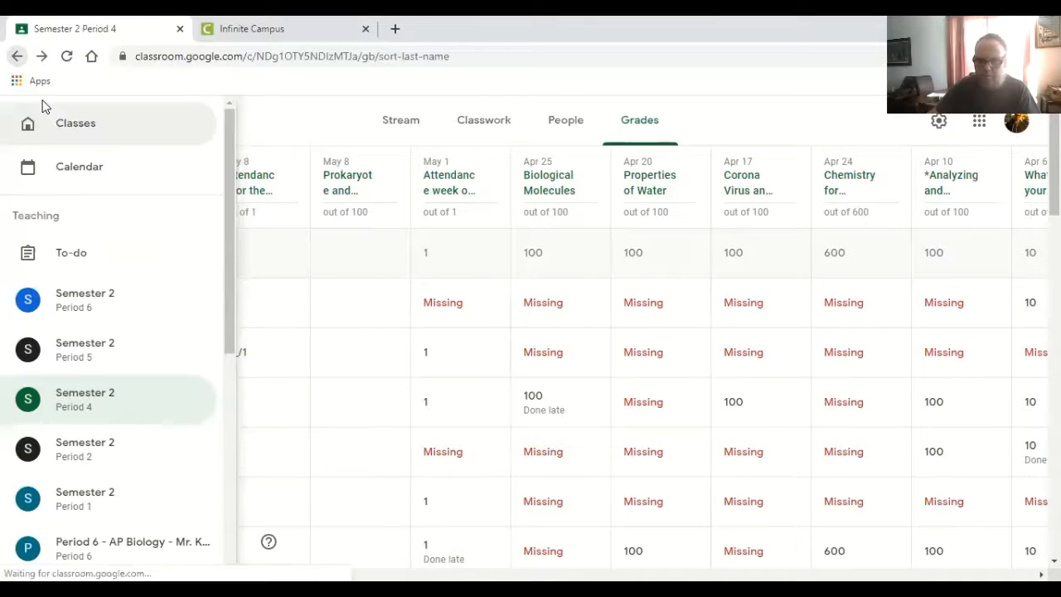
{"action": "left_click", "coordinate": [453, 193]}
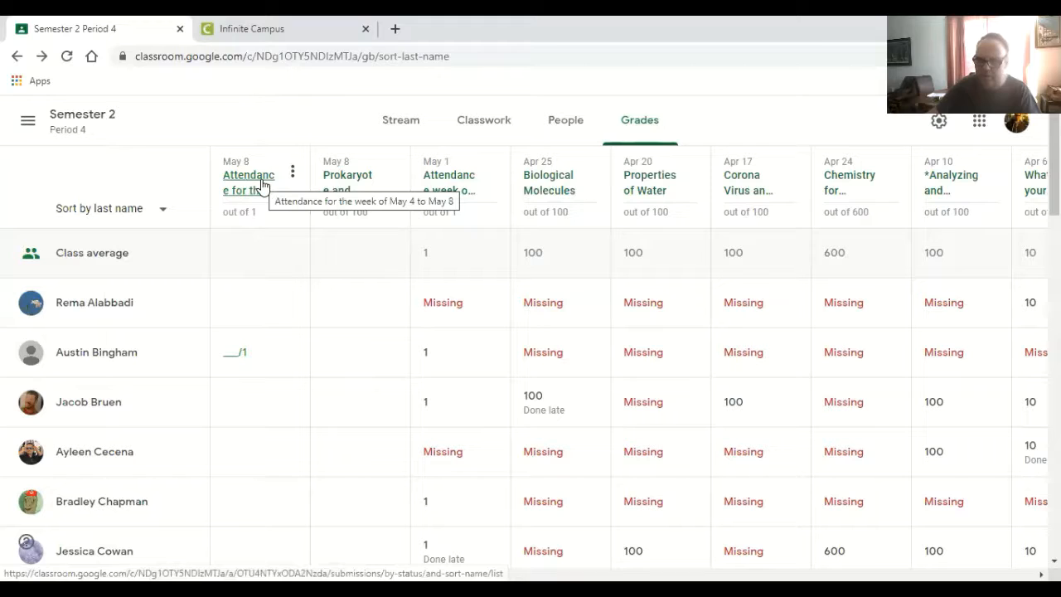
{"action": "left_click", "coordinate": [250, 404]}
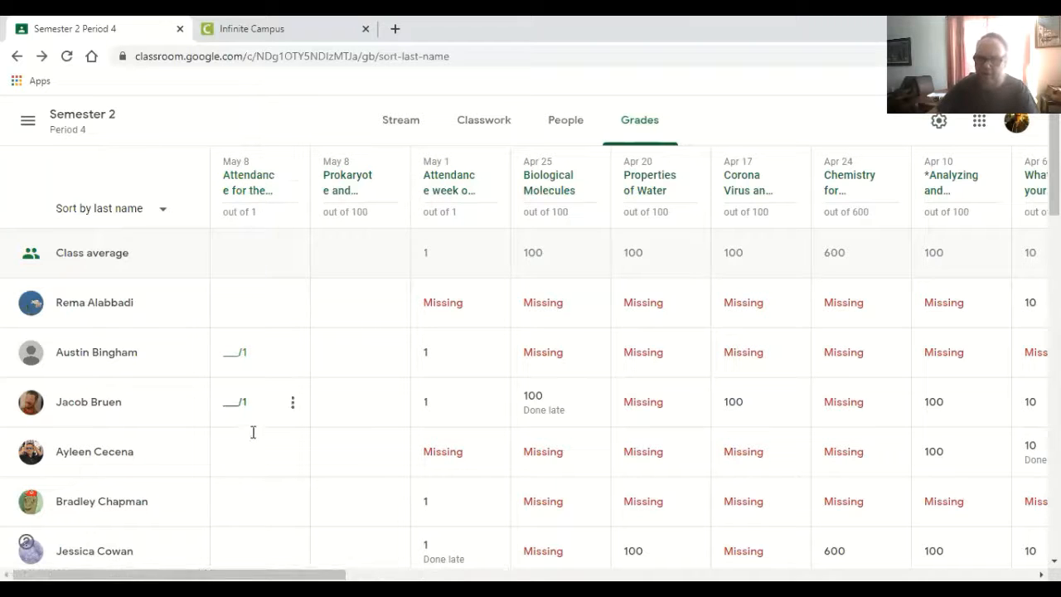
- Open the student work of "Attendance for the week of May 4 to May 8" and give every turned-in student a grade of 1
{"action": "left_click", "coordinate": [247, 179]}
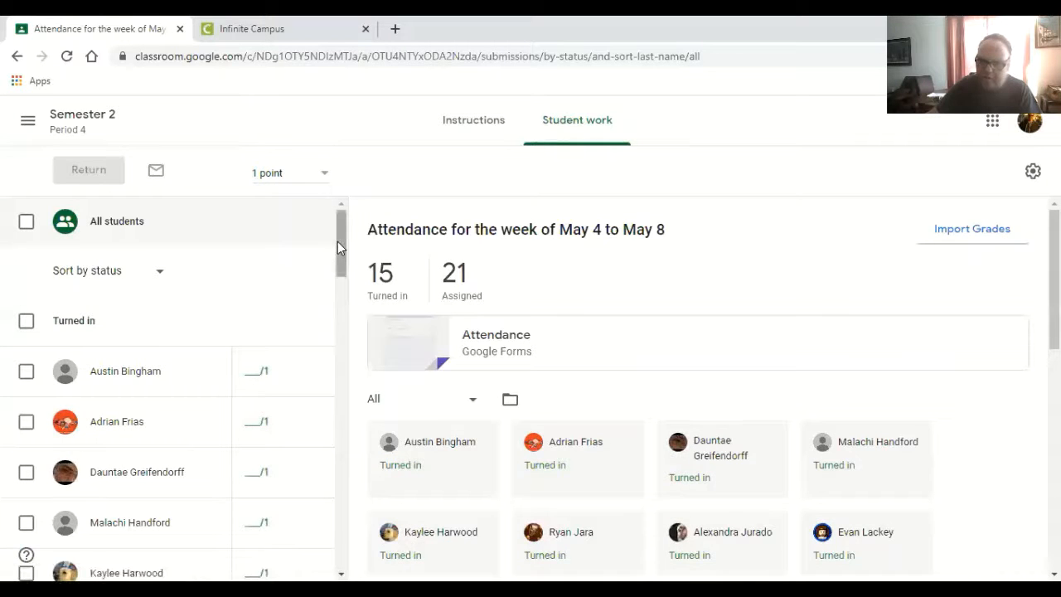
{"action": "left_click_drag", "start_coordinate": [338, 241], "coordinate": [342, 211]}
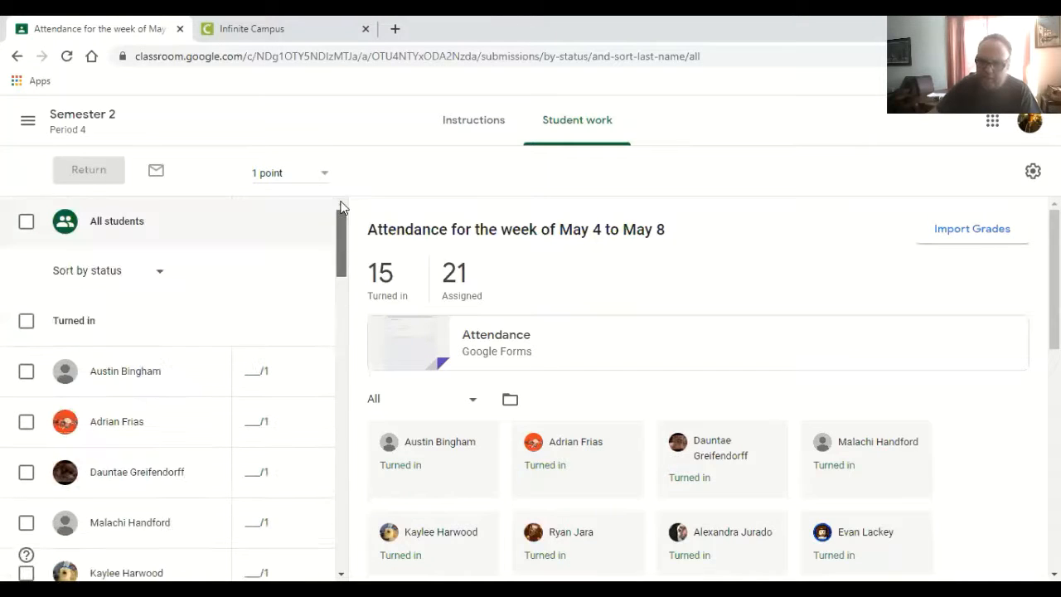
{"action": "left_click", "coordinate": [245, 371]}
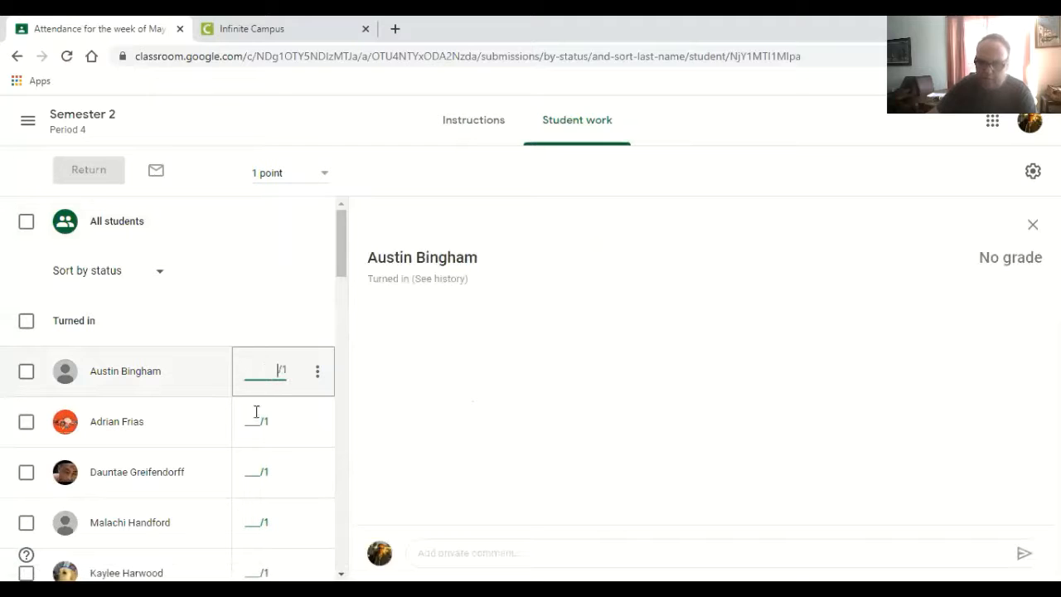
{"action": "type", "text": "1"}
{"action": "key", "text": "Return"}
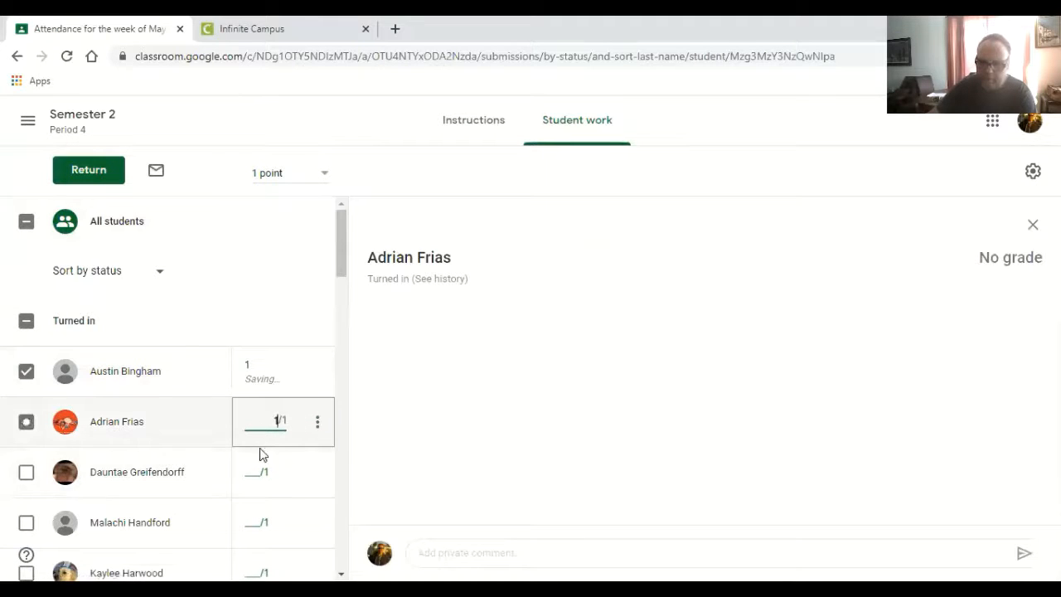
{"action": "type", "text": "1"}
{"action": "key", "text": "Return"}
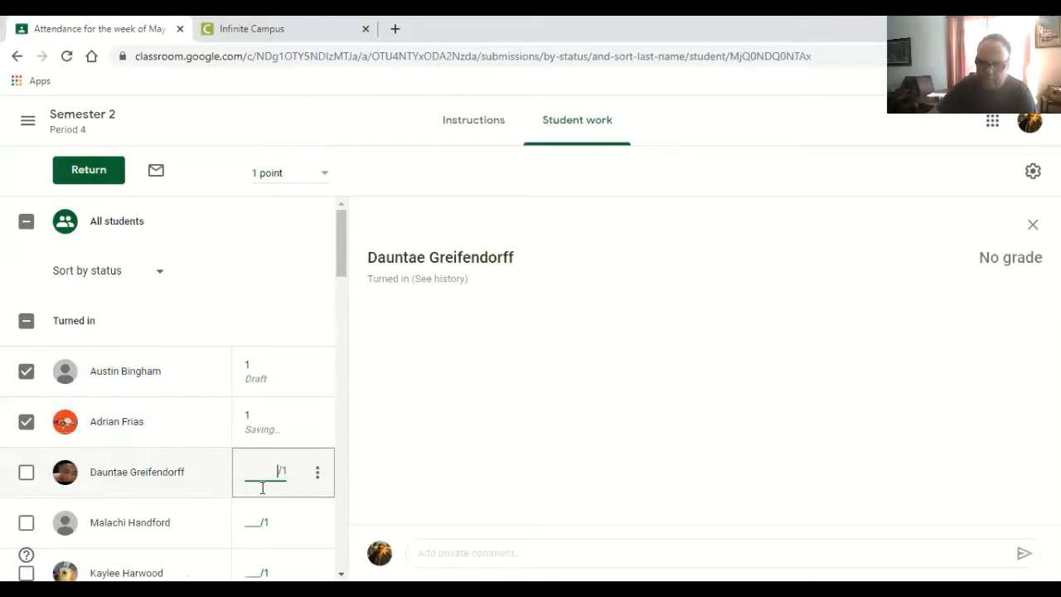
{"action": "type", "text": "1"}
{"action": "key", "text": "Return"}
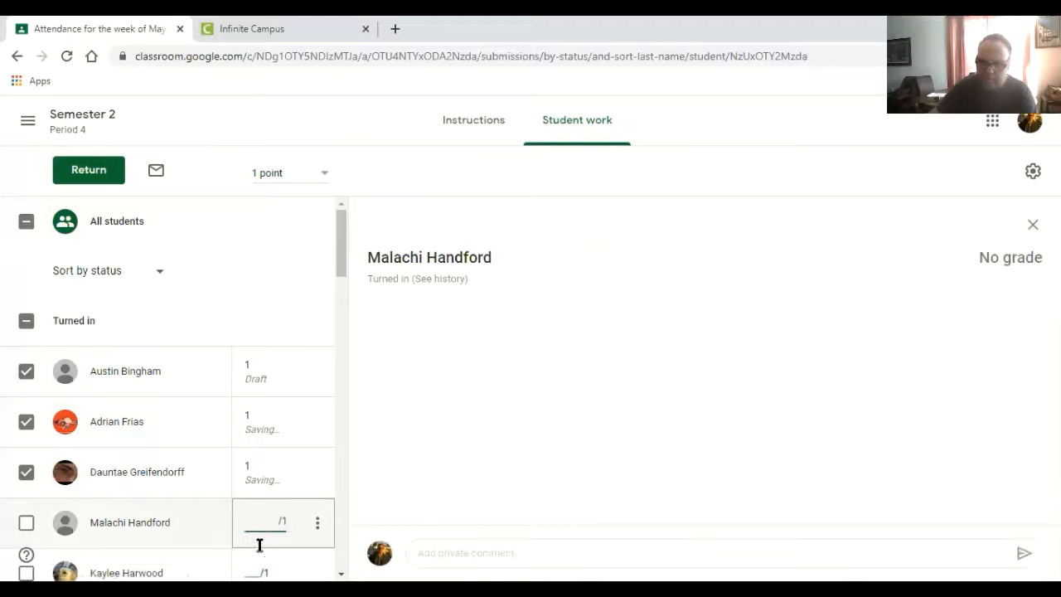
{"action": "type", "text": "1"}
{"action": "key", "text": "Return"}
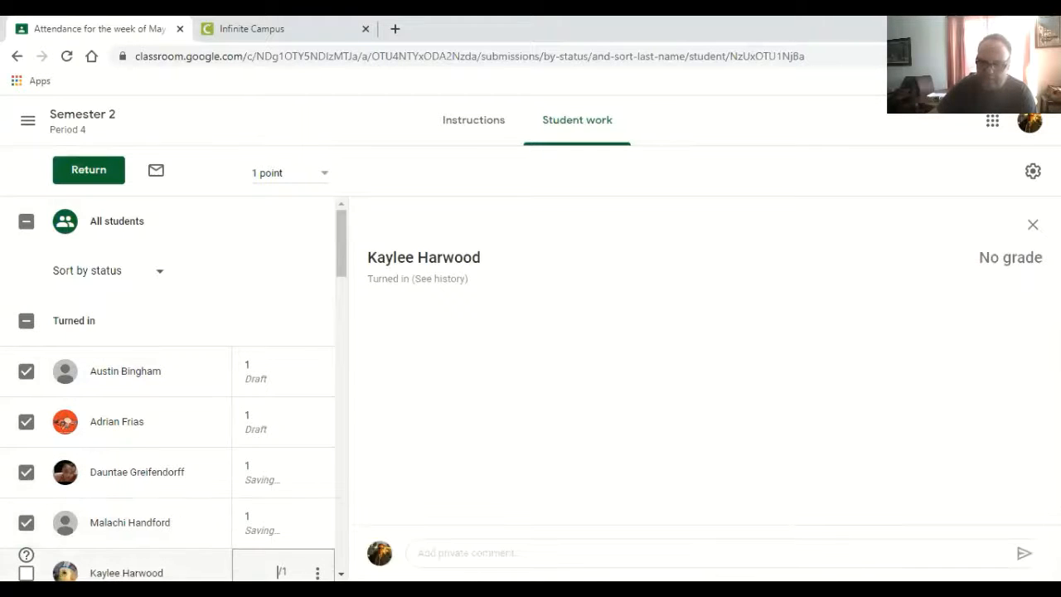
{"action": "type", "text": "1"}
{"action": "scroll", "coordinate": [331, 280], "scroll_direction": "down", "scroll_amount": 4}
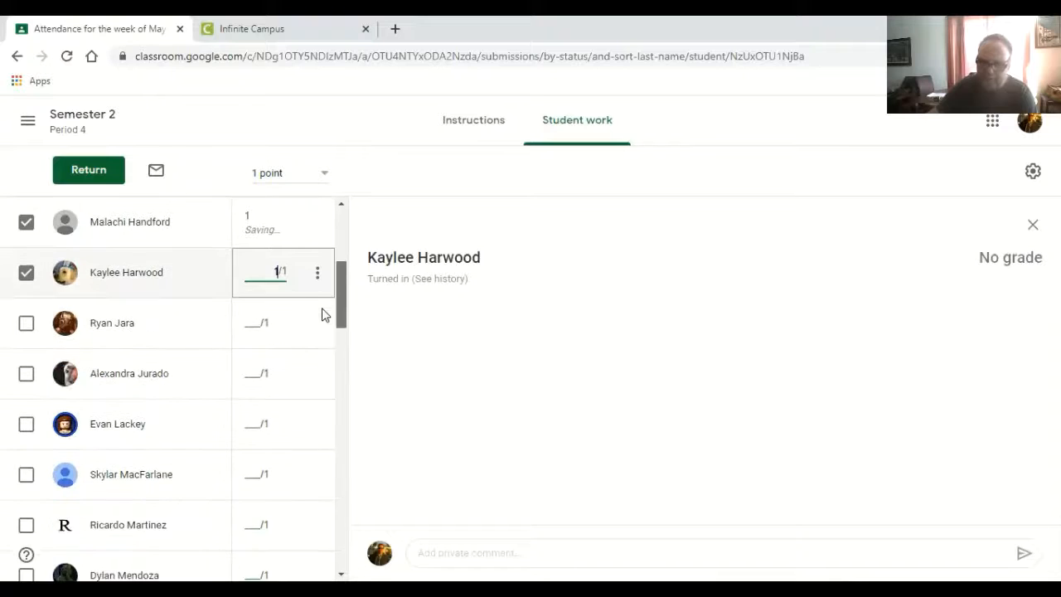
{"action": "left_click", "coordinate": [258, 298]}
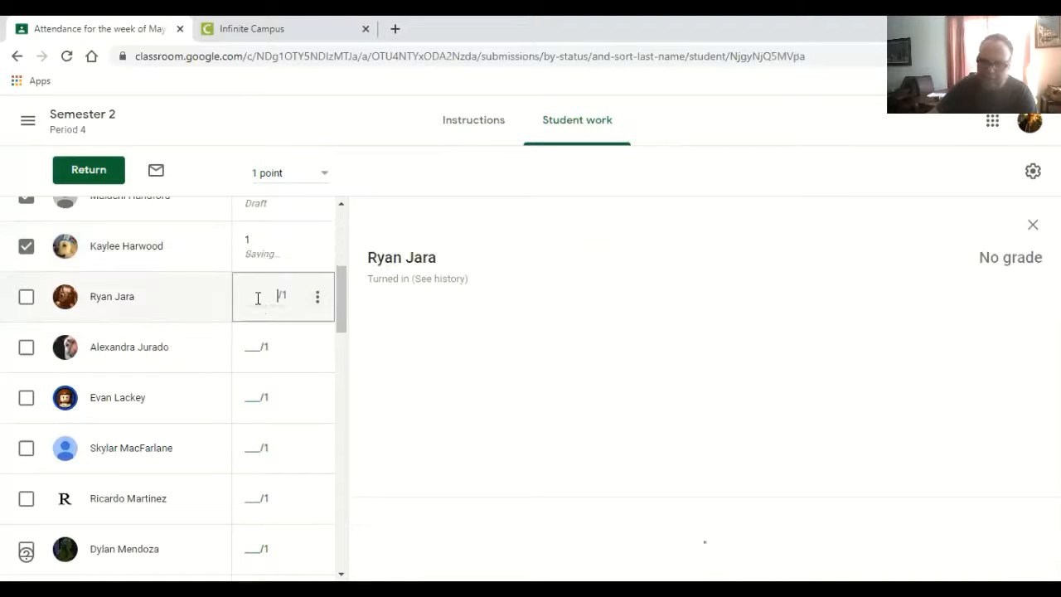
{"action": "type", "text": "1"}
{"action": "left_click", "coordinate": [254, 354]}
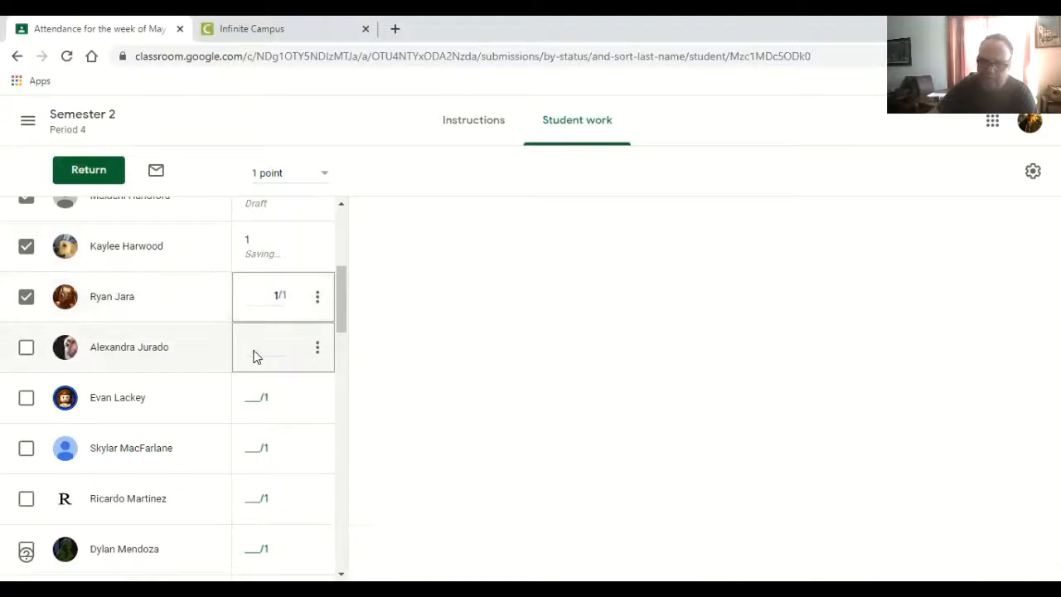
{"action": "type", "text": "1"}
{"action": "left_click", "coordinate": [251, 397]}
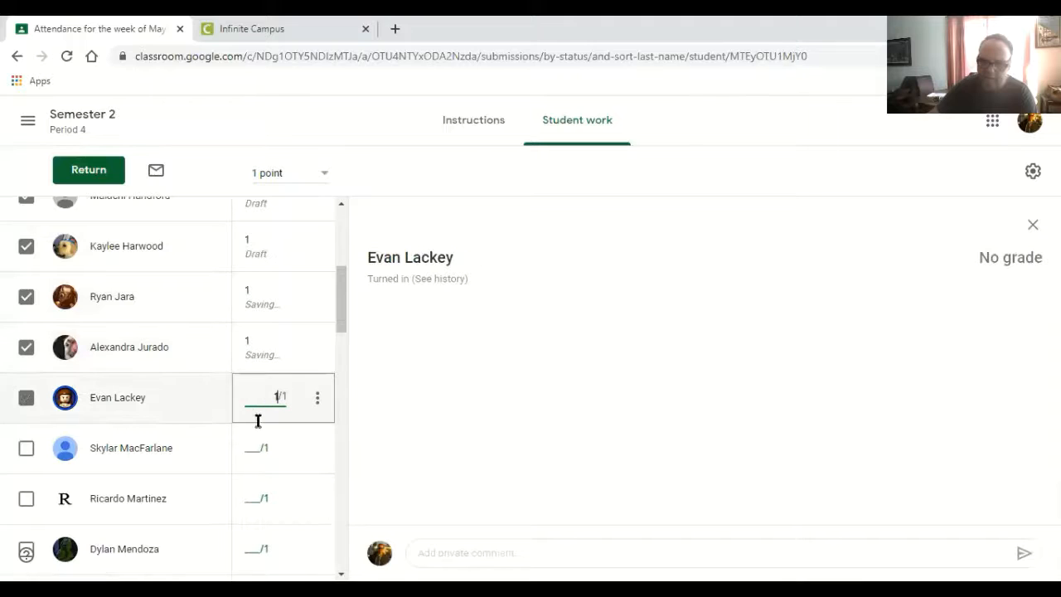
{"action": "type", "text": "1"}
{"action": "left_click", "coordinate": [257, 441]}
{"action": "type", "text": "1"}
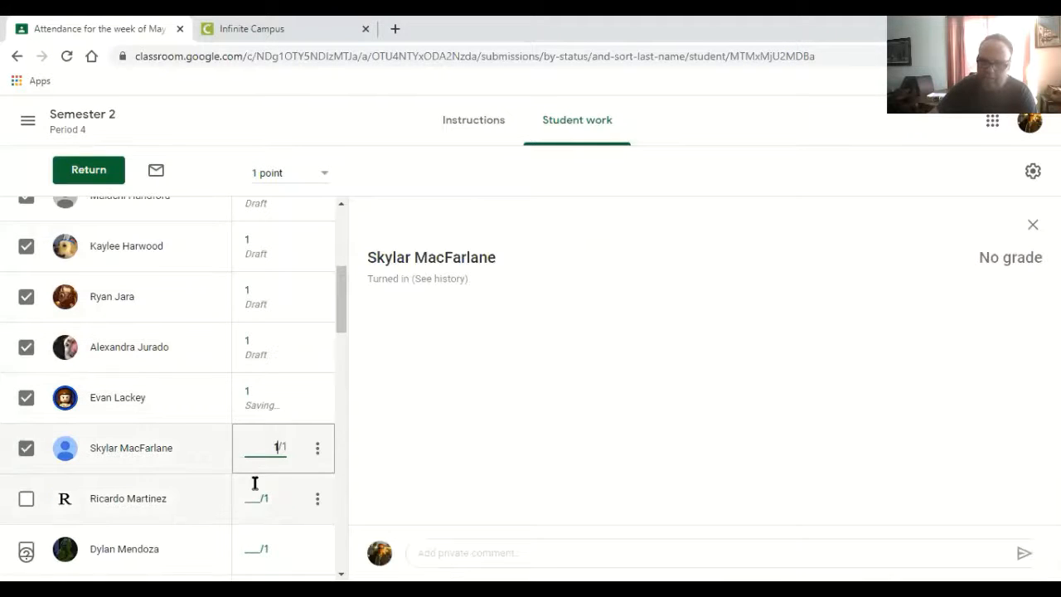
{"action": "left_click", "coordinate": [257, 507]}
{"action": "type", "text": "1"}
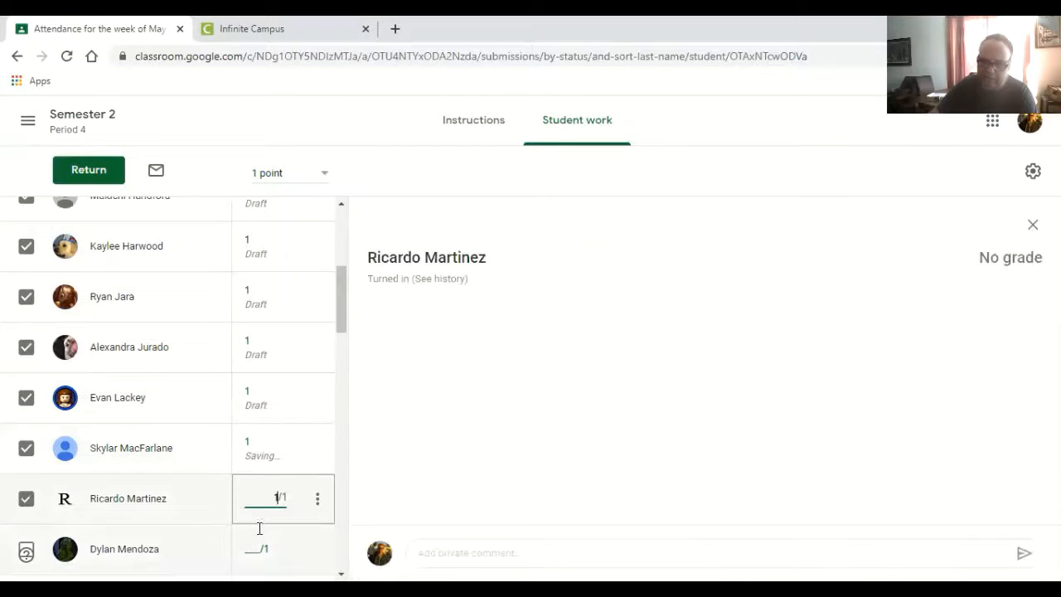
{"action": "left_click", "coordinate": [256, 549]}
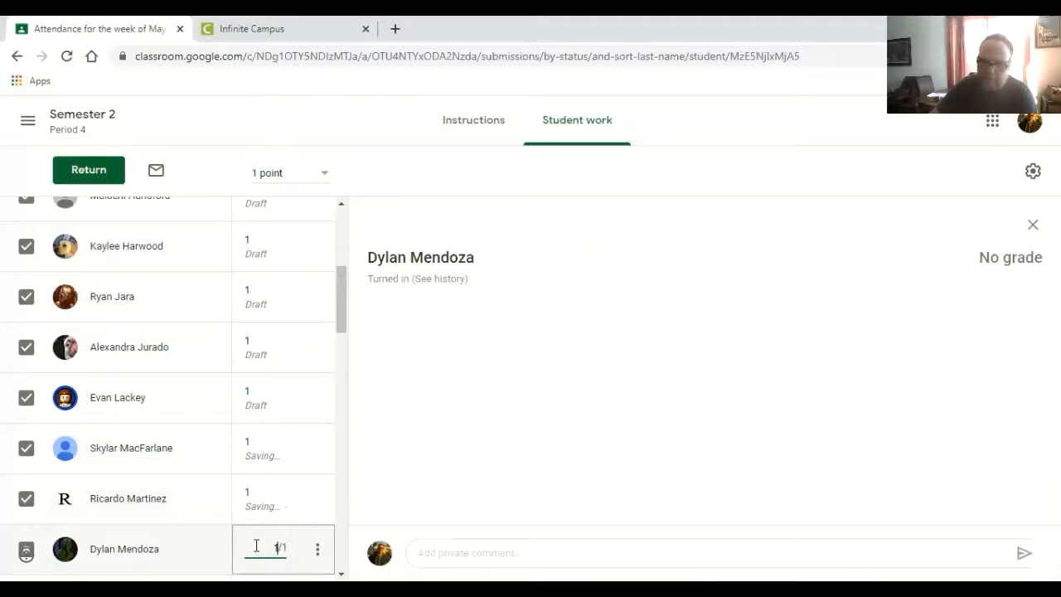
{"action": "type", "text": "1"}
{"action": "left_click_drag", "start_coordinate": [340, 313], "coordinate": [340, 354]}
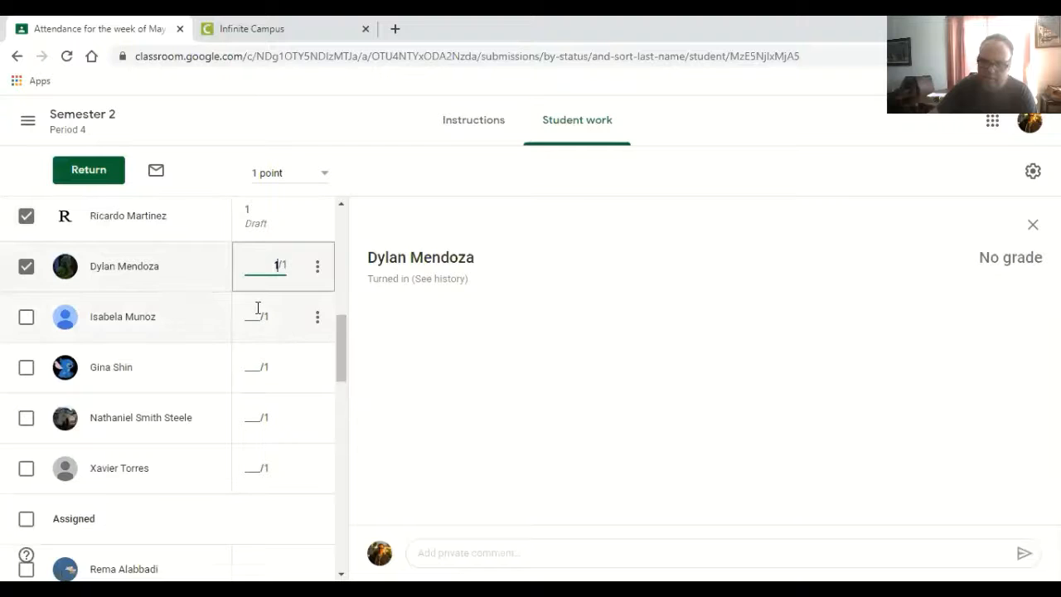
{"action": "left_click", "coordinate": [257, 315]}
{"action": "type", "text": "1"}
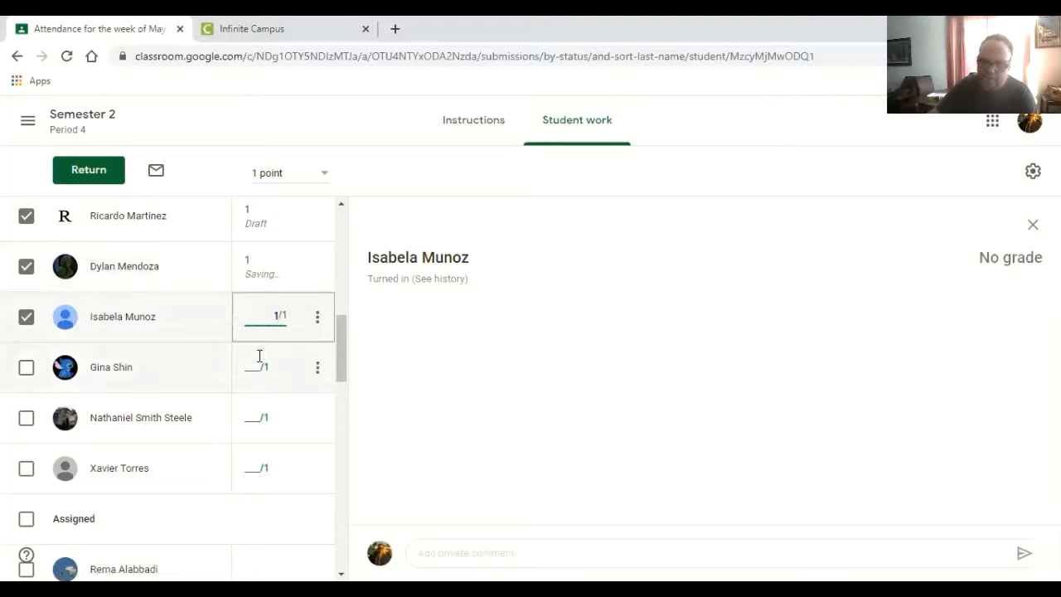
{"action": "left_click", "coordinate": [259, 356]}
{"action": "type", "text": "1"}
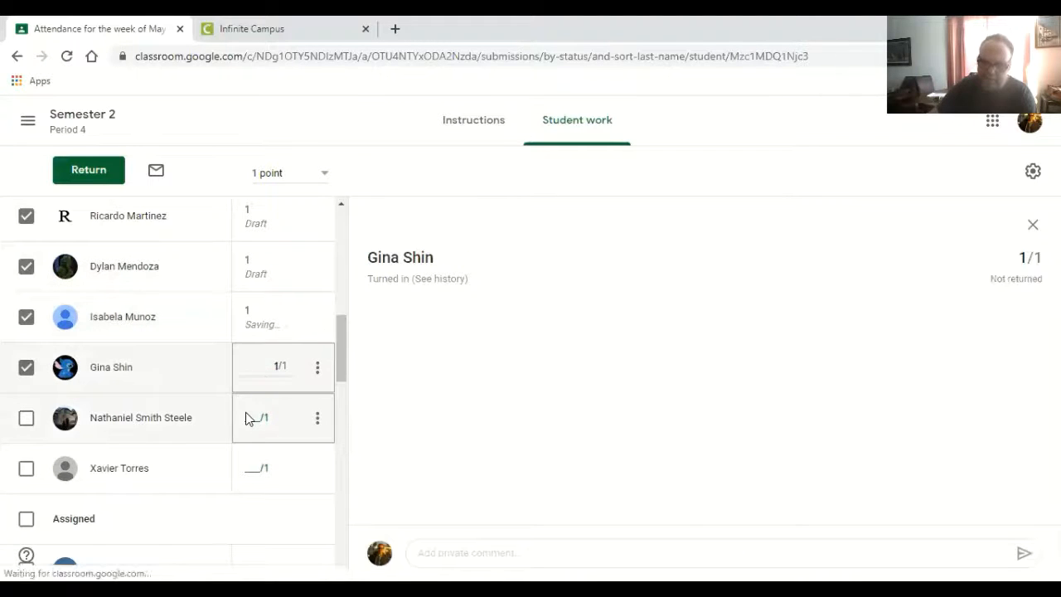
{"action": "left_click", "coordinate": [245, 418]}
{"action": "type", "text": "1"}
{"action": "left_click", "coordinate": [254, 459]}
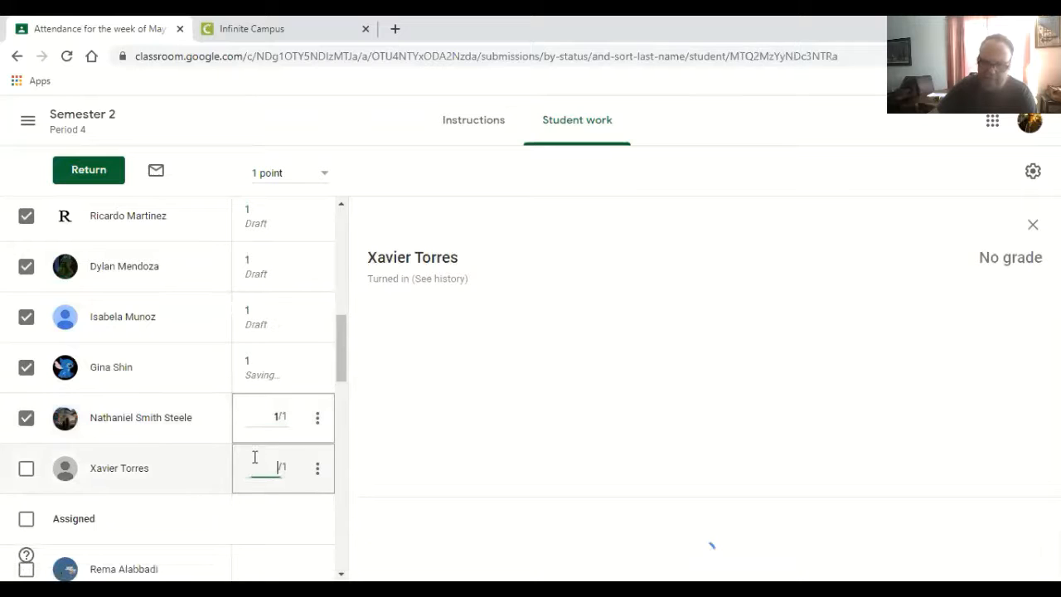
{"action": "type", "text": "1"}
- Sort the attendance assignment's student list by last name
{"action": "left_click_drag", "start_coordinate": [343, 360], "coordinate": [327, 242]}
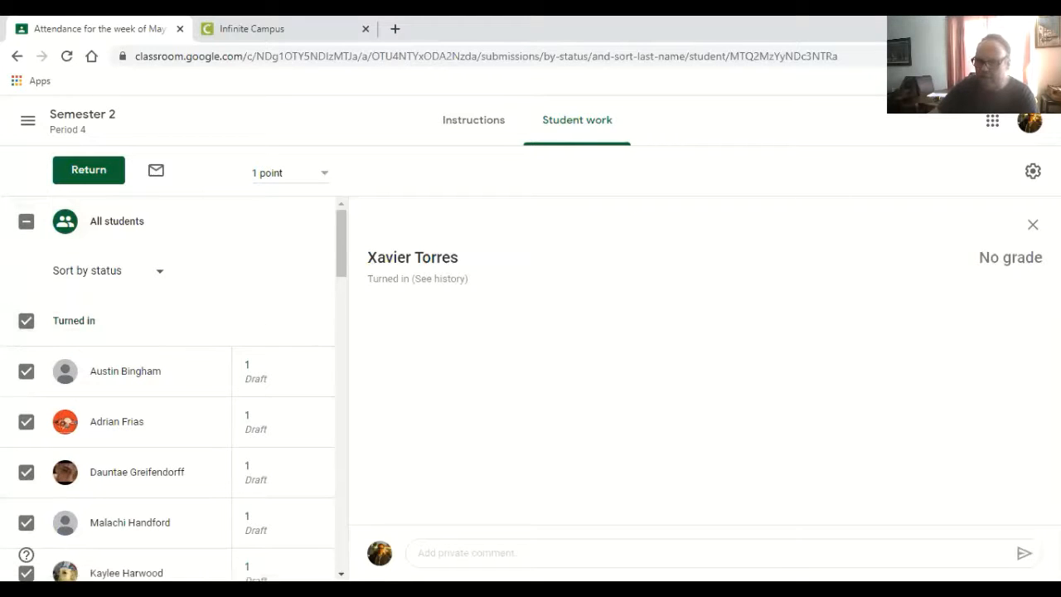
{"action": "left_click", "coordinate": [162, 280]}
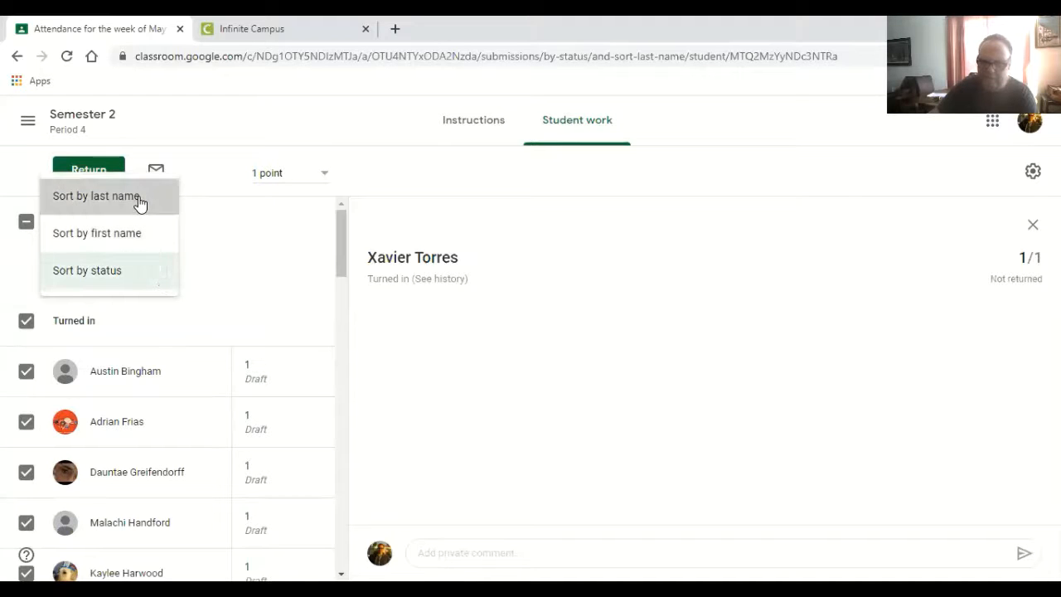
{"action": "left_click", "coordinate": [139, 199]}
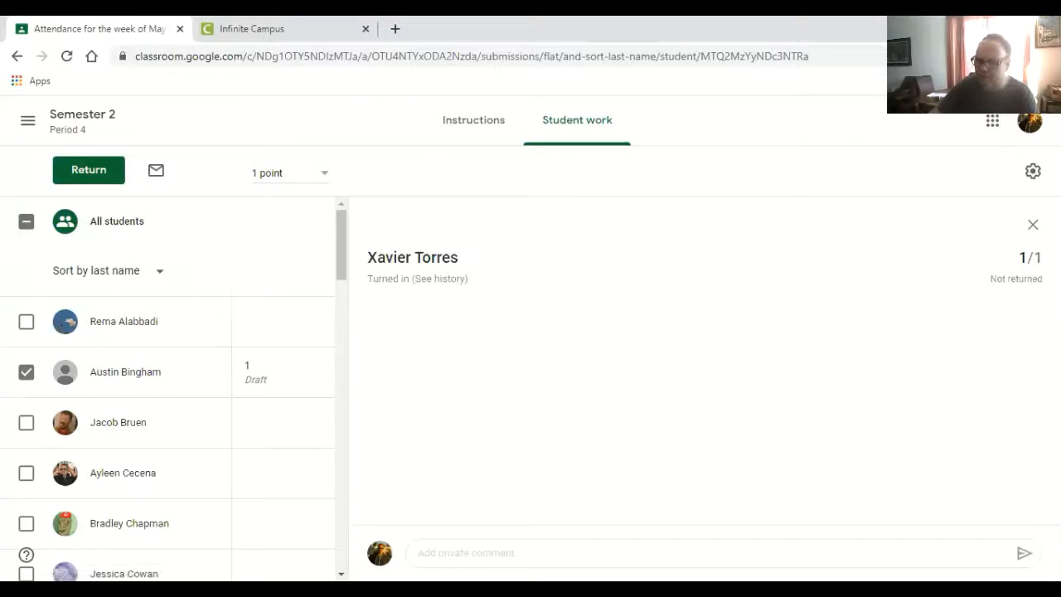
- Purge Grade Transferer's stored data and grab the attendance grades from the assignment
{"action": "left_click", "coordinate": [968, 56]}
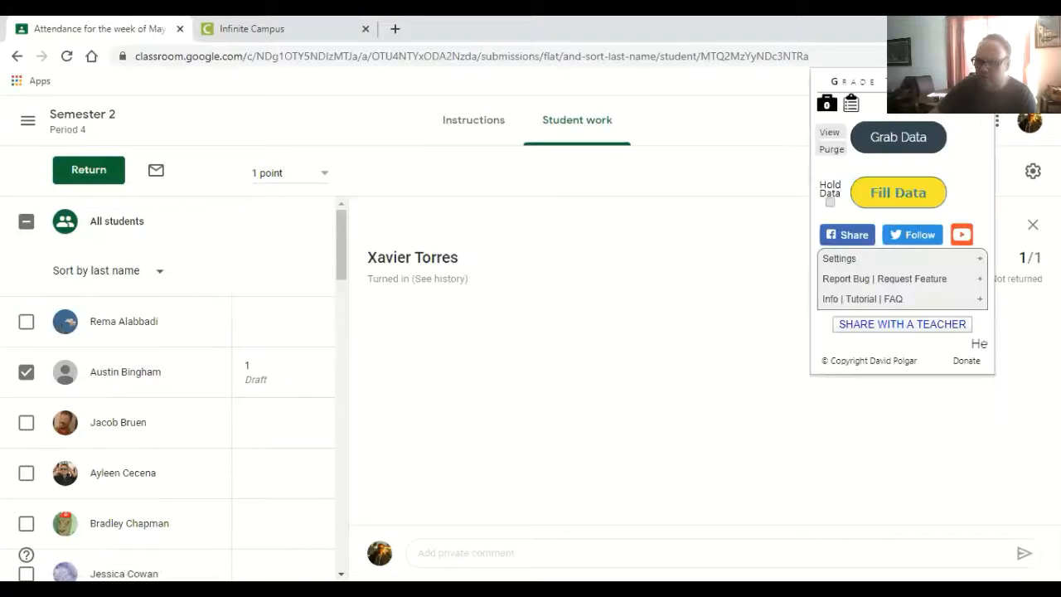
{"action": "left_click", "coordinate": [831, 151]}
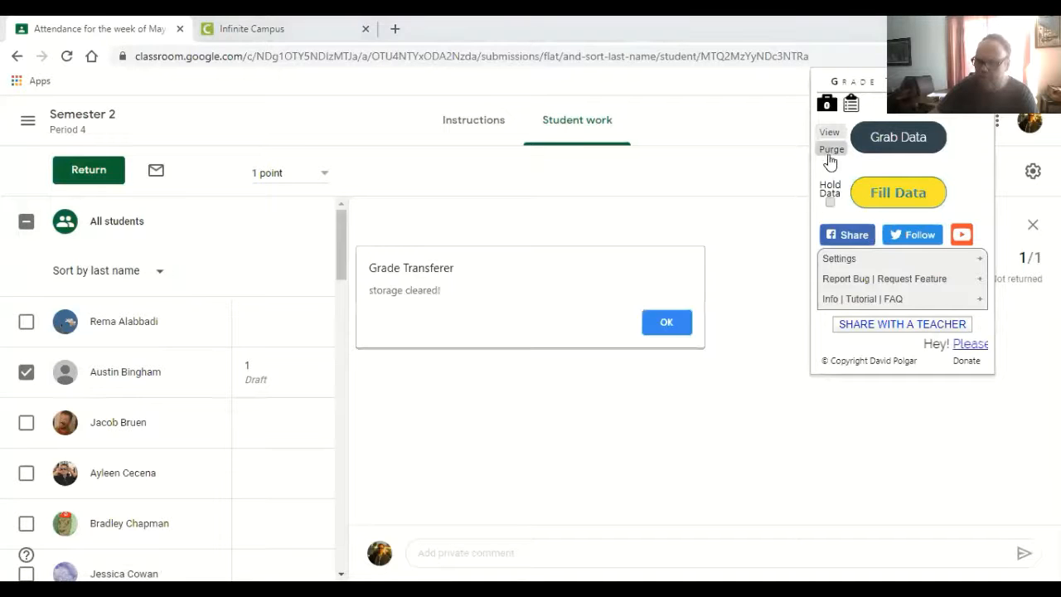
{"action": "left_click", "coordinate": [668, 325]}
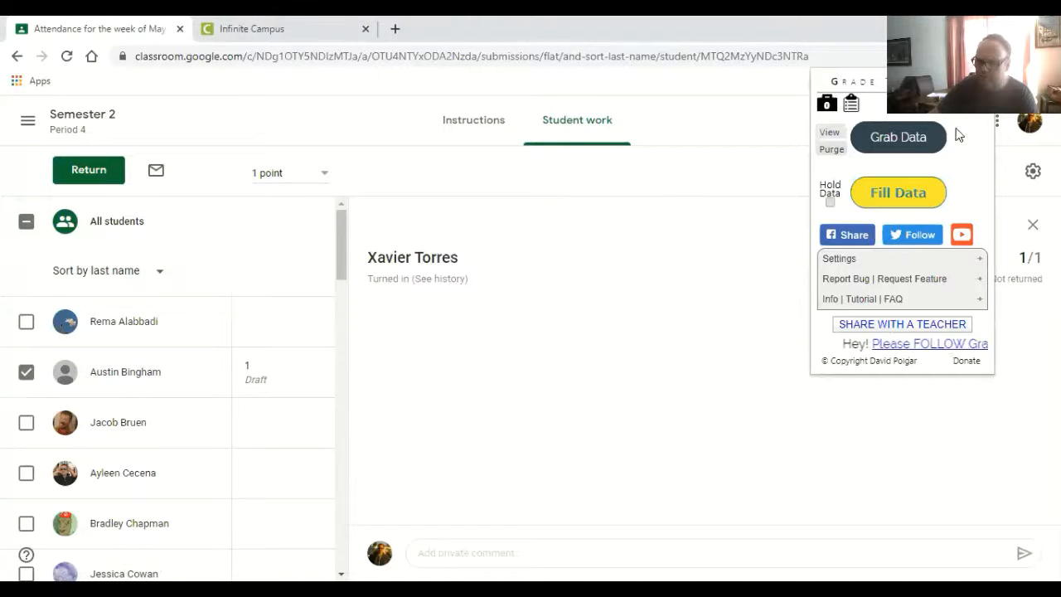
{"action": "left_click", "coordinate": [903, 138]}
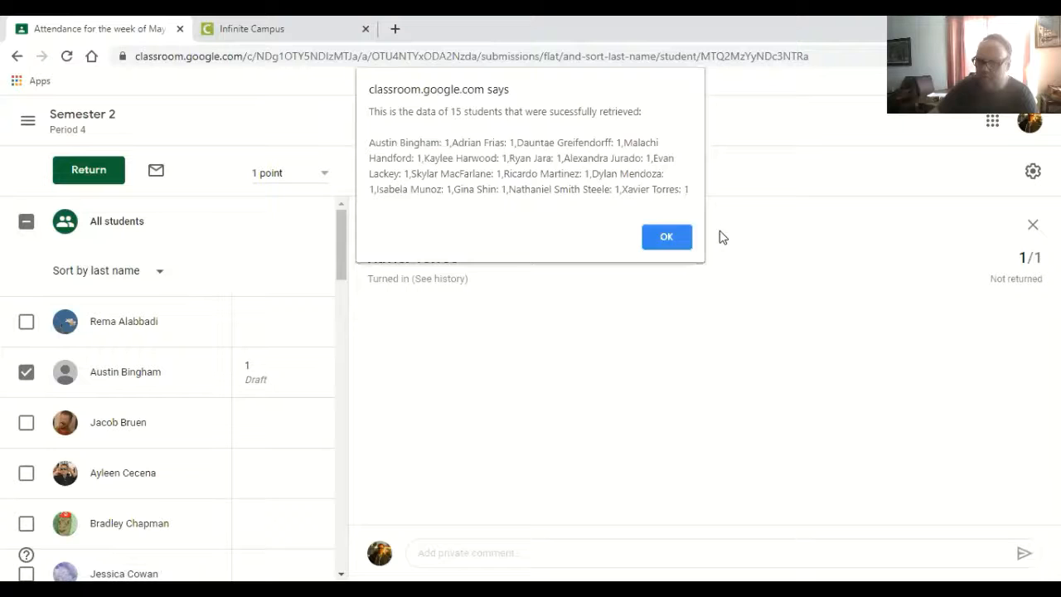
{"action": "left_click", "coordinate": [665, 239]}
- Switch to Infinite Campus and fill the expanded 05/04 column of the COVID-19 Attendance task with the grabbed grades using Grade Transferer
{"action": "left_click", "coordinate": [237, 38]}
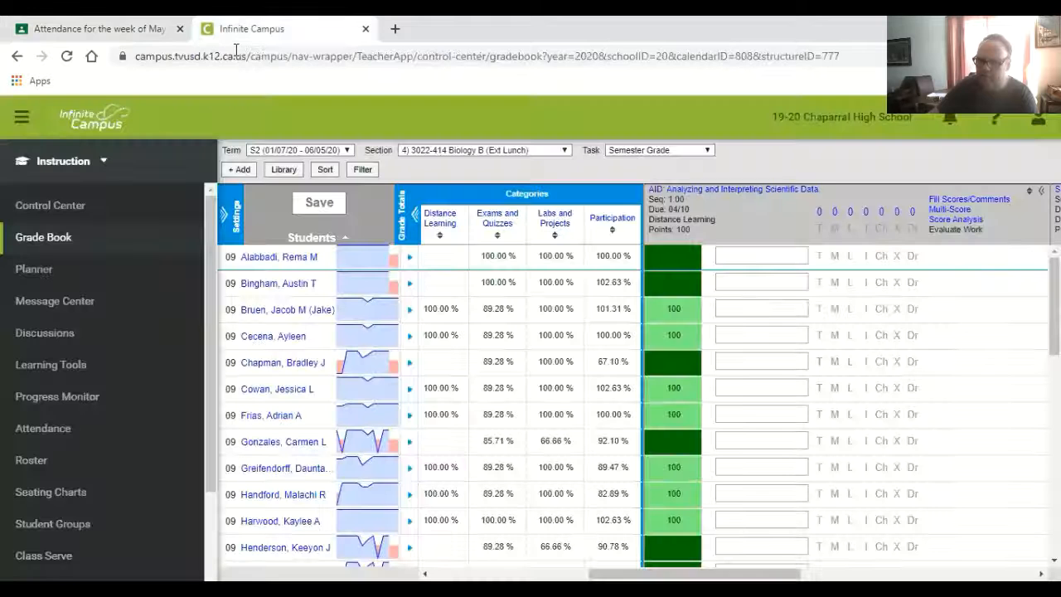
{"action": "left_click", "coordinate": [635, 151]}
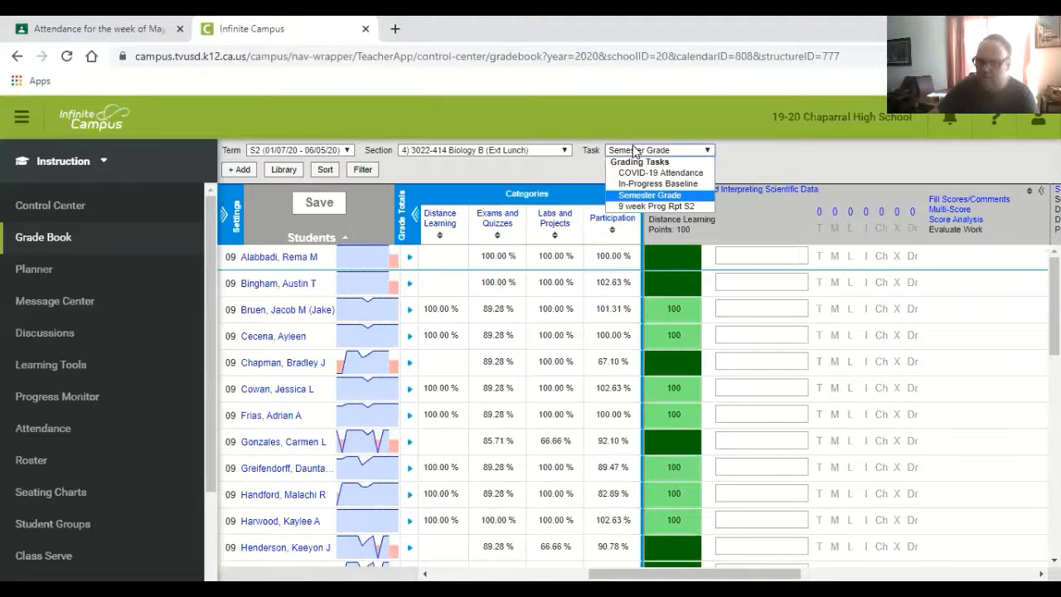
{"action": "left_click", "coordinate": [640, 174]}
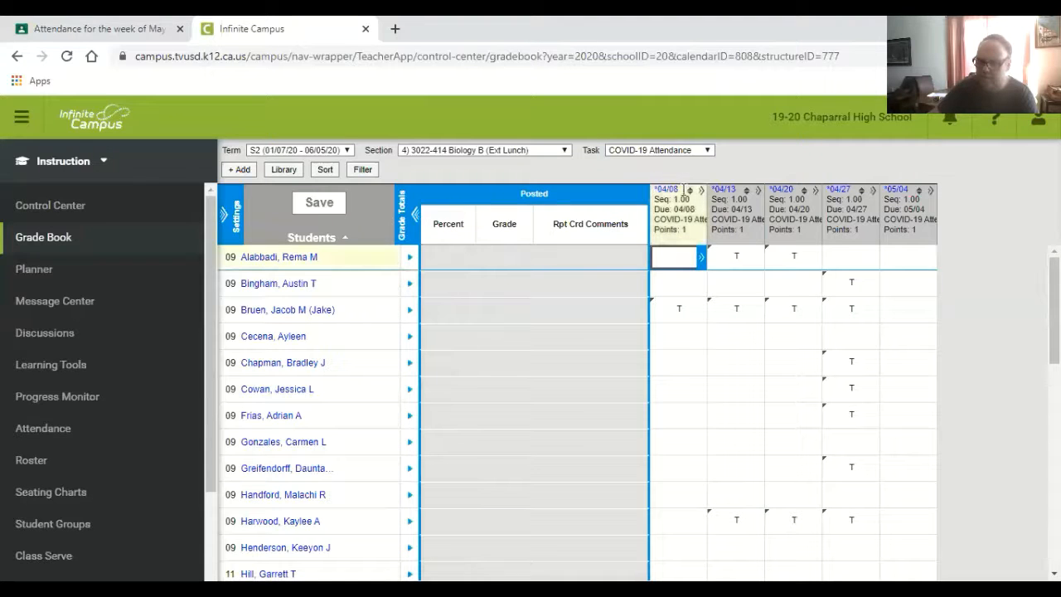
{"action": "left_click", "coordinate": [930, 192]}
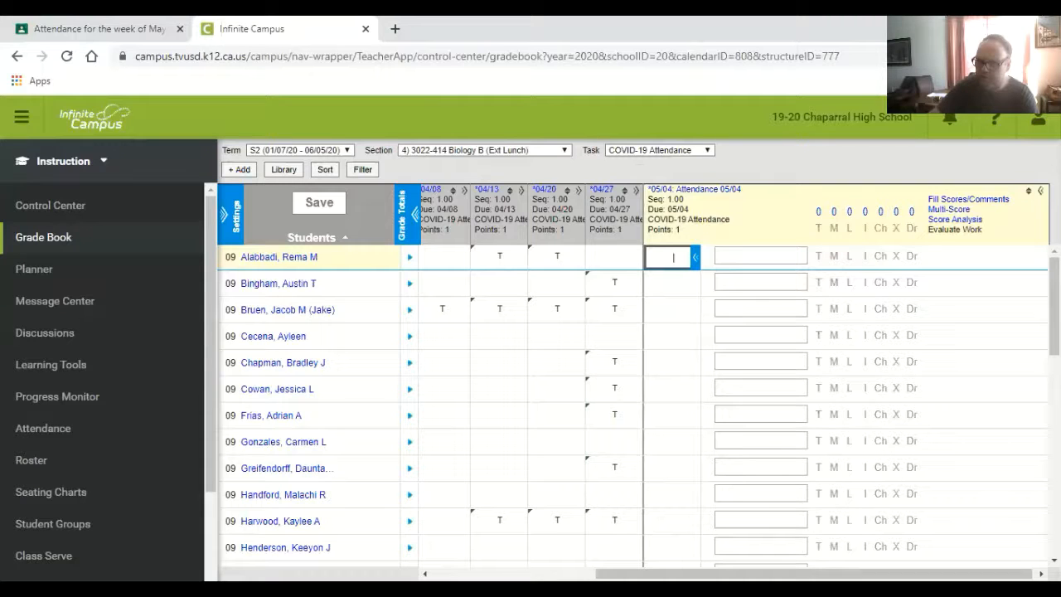
{"action": "left_click", "coordinate": [900, 196]}
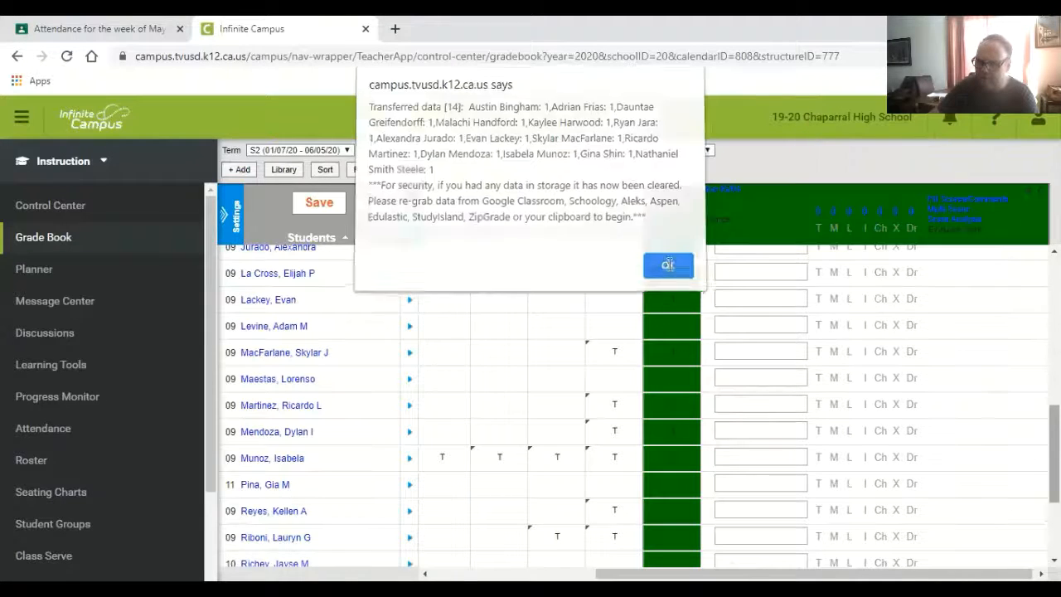
- Enter T as the 05/04 attendance score for the first five students in the list who received a transferred grade
{"action": "left_click", "coordinate": [669, 267]}
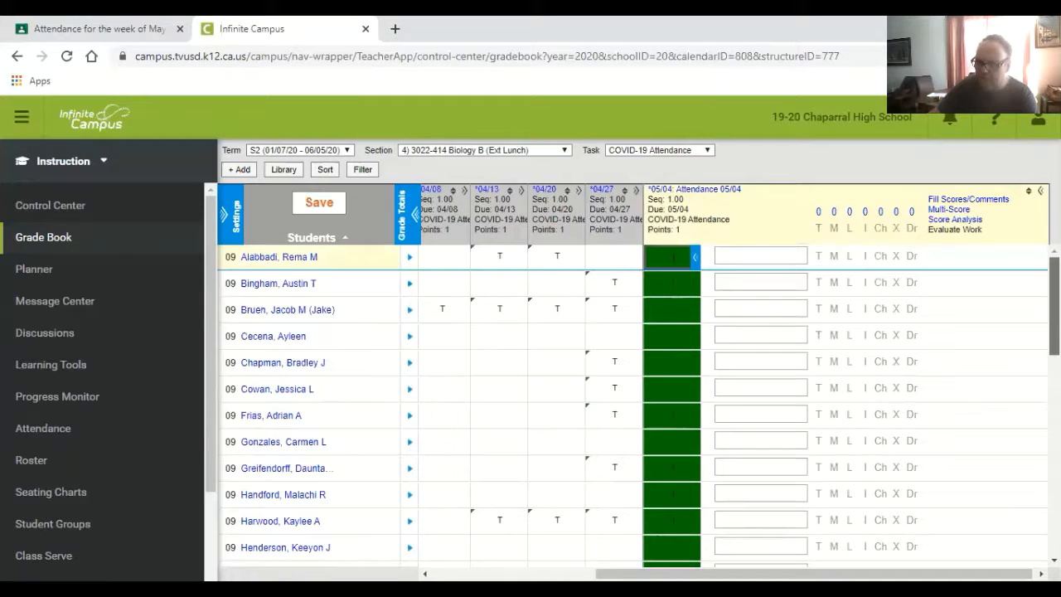
{"action": "left_click", "coordinate": [676, 287]}
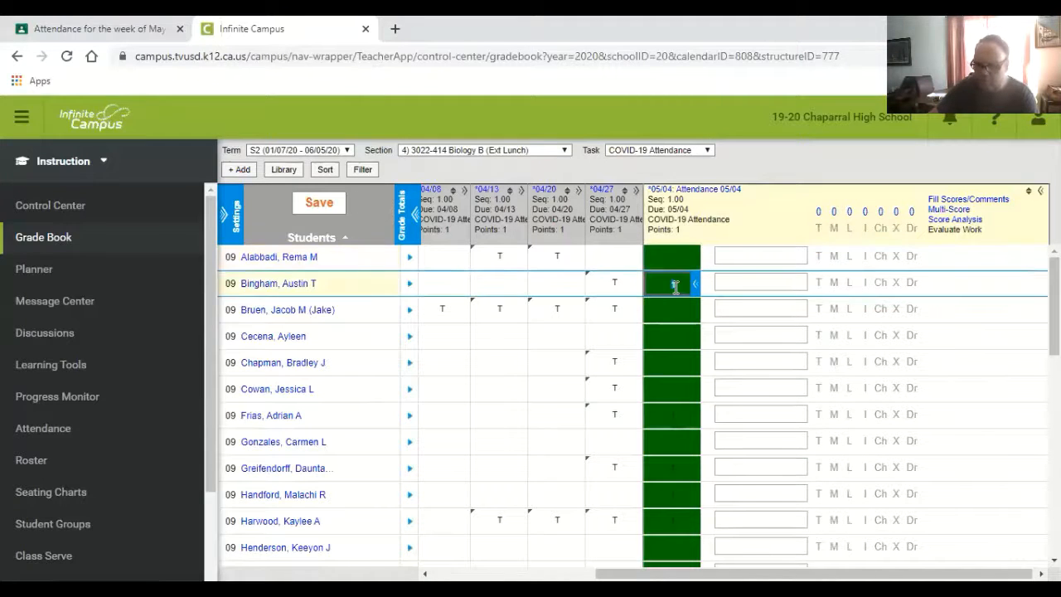
{"action": "type", "text": "T"}
{"action": "left_click", "coordinate": [667, 408]}
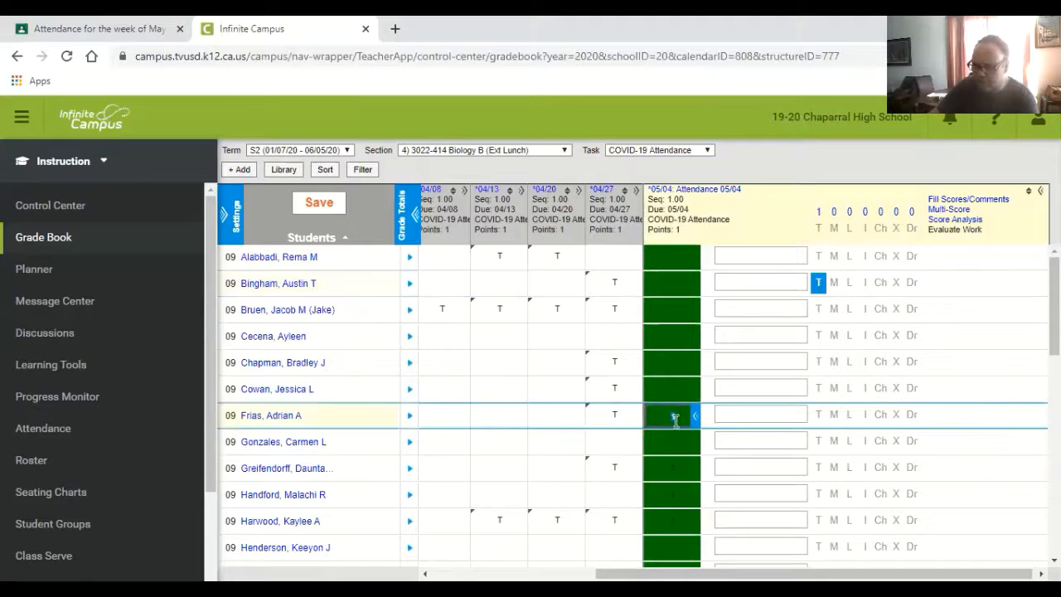
{"action": "type", "text": "T"}
{"action": "left_click", "coordinate": [677, 477]}
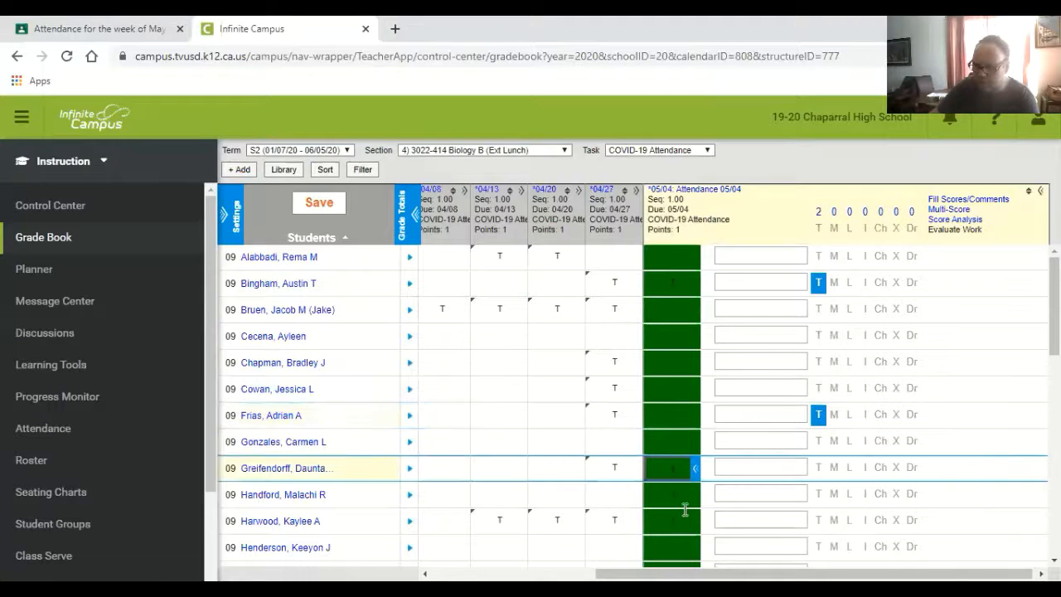
{"action": "type", "text": "T"}
{"action": "left_click", "coordinate": [673, 498]}
{"action": "type", "text": "T"}
{"action": "left_click", "coordinate": [681, 520]}
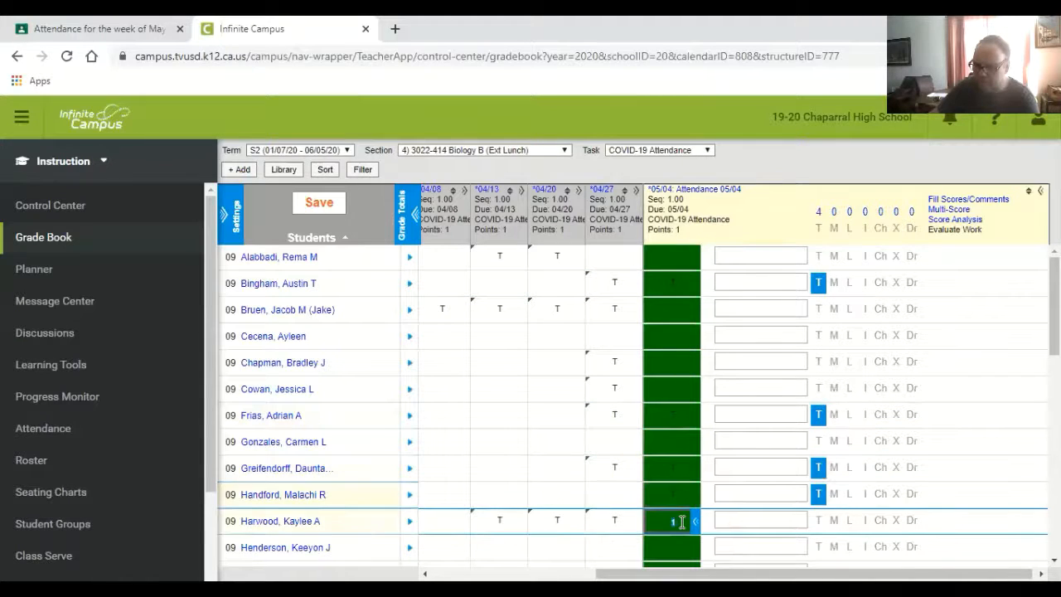
{"action": "type", "text": "T"}
- Mark the next three students with transferred grades as T in the 05/04 attendance column
{"action": "scroll", "coordinate": [796, 481], "scroll_direction": "down", "scroll_amount": 3}
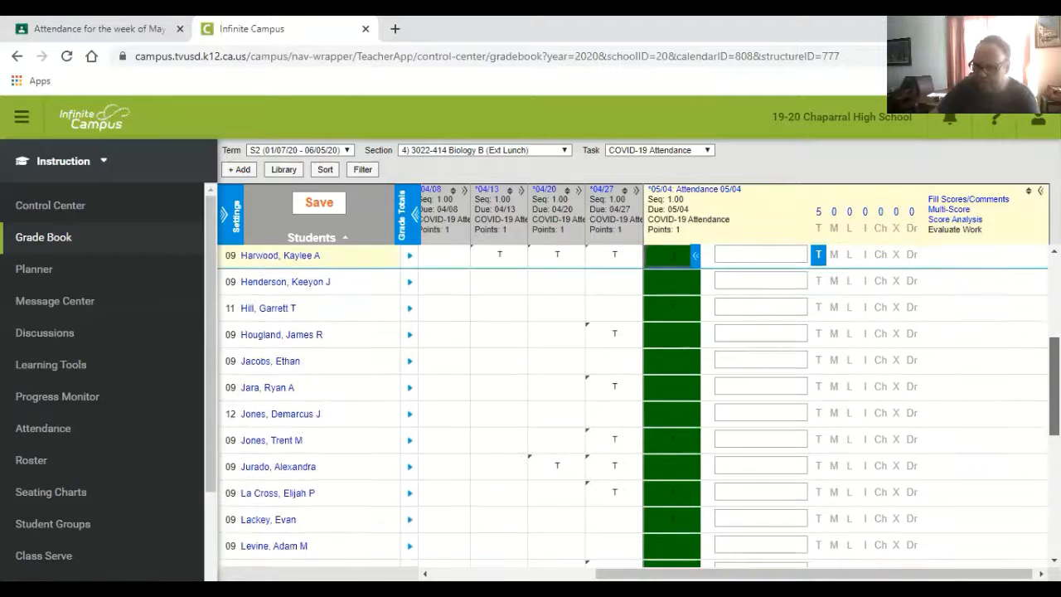
{"action": "left_click", "coordinate": [677, 387]}
{"action": "type", "text": "T"}
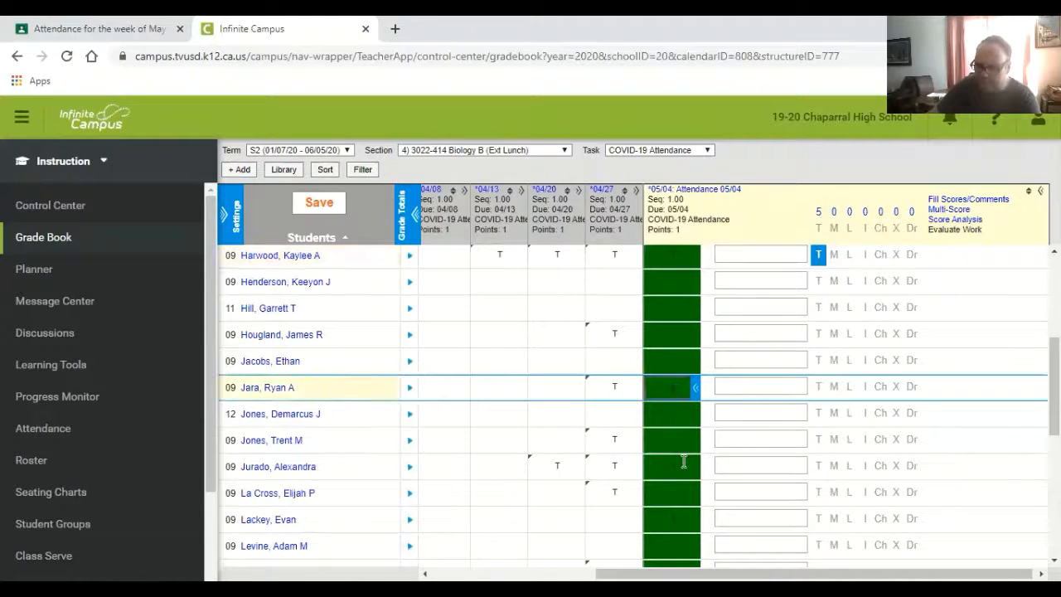
{"action": "left_click", "coordinate": [678, 466]}
{"action": "type", "text": "T"}
{"action": "left_click", "coordinate": [680, 517]}
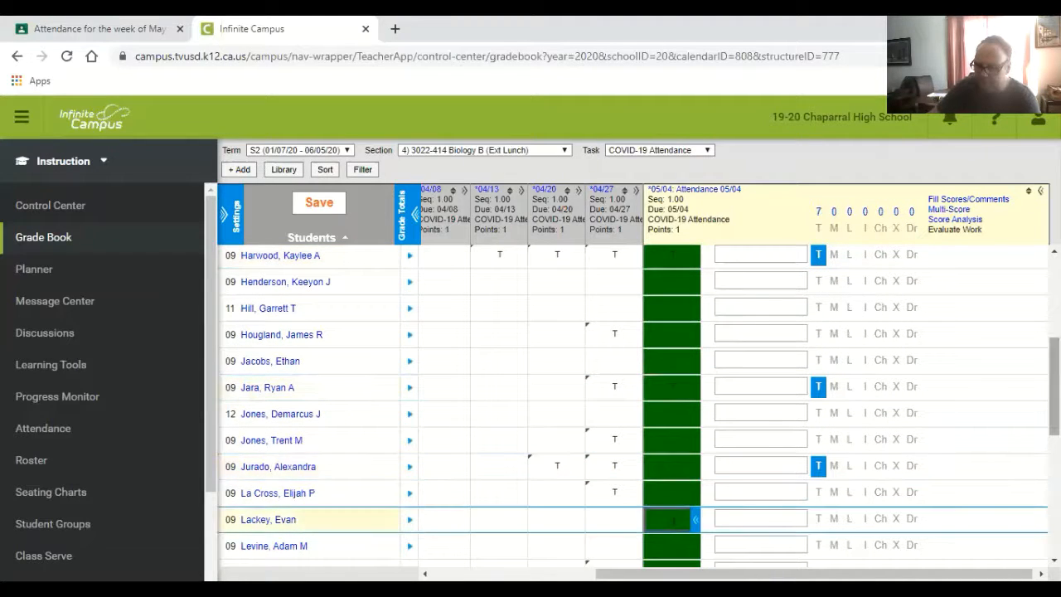
{"action": "scroll", "coordinate": [673, 417], "scroll_direction": "down", "scroll_amount": 2}
{"action": "type", "text": "T"}
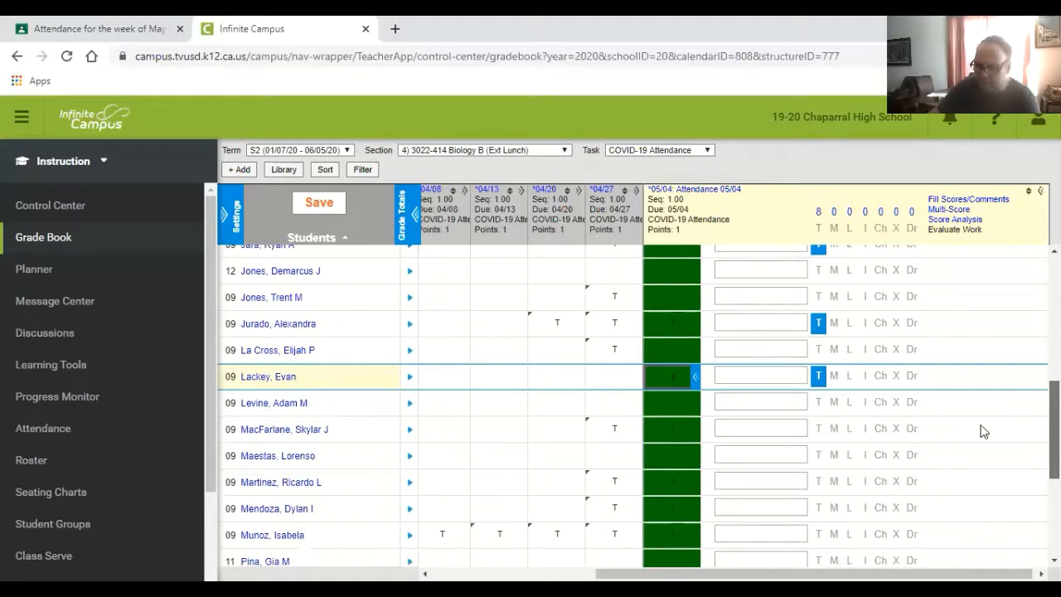
- Enter T in the 05/04 attendance column for the following four students who have a transferred grade
{"action": "left_click", "coordinate": [677, 424]}
{"action": "type", "text": "T"}
{"action": "left_click", "coordinate": [672, 483]}
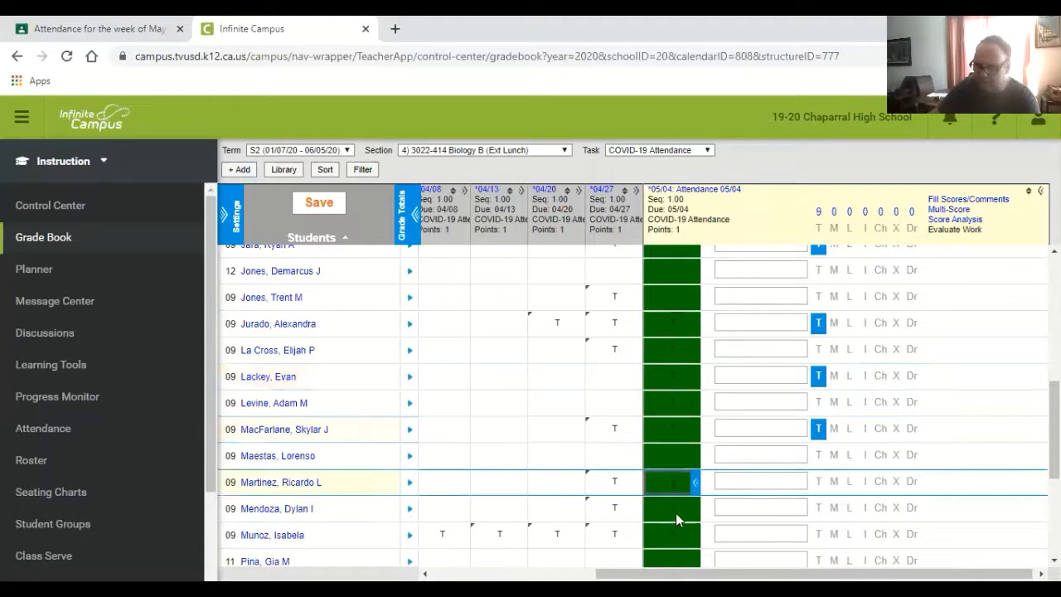
{"action": "type", "text": "T"}
{"action": "left_click", "coordinate": [674, 509]}
{"action": "type", "text": "T"}
{"action": "left_click", "coordinate": [673, 535]}
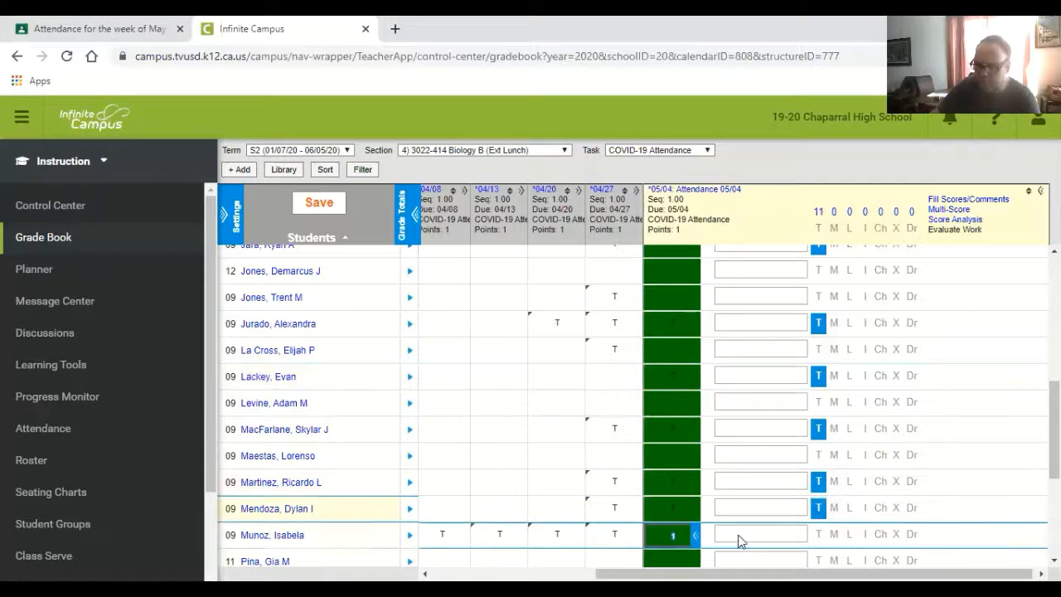
{"action": "type", "text": "T"}
- Enter T for the last two students with transferred 05/04 attendance grades and save the gradebook
{"action": "scroll", "coordinate": [831, 533], "scroll_direction": "down", "scroll_amount": 2}
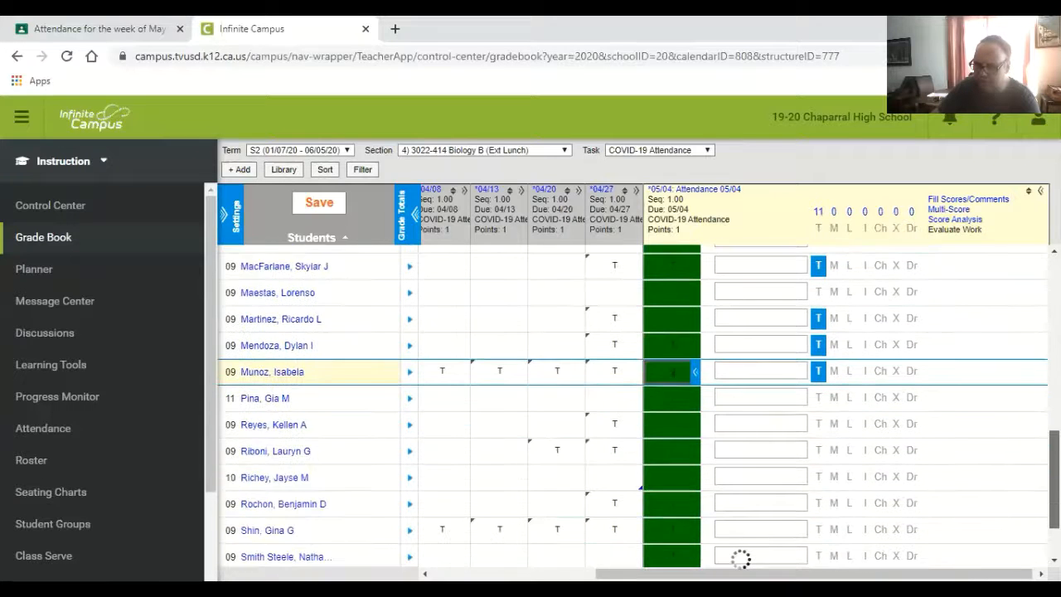
{"action": "left_click", "coordinate": [671, 512]}
{"action": "type", "text": "T"}
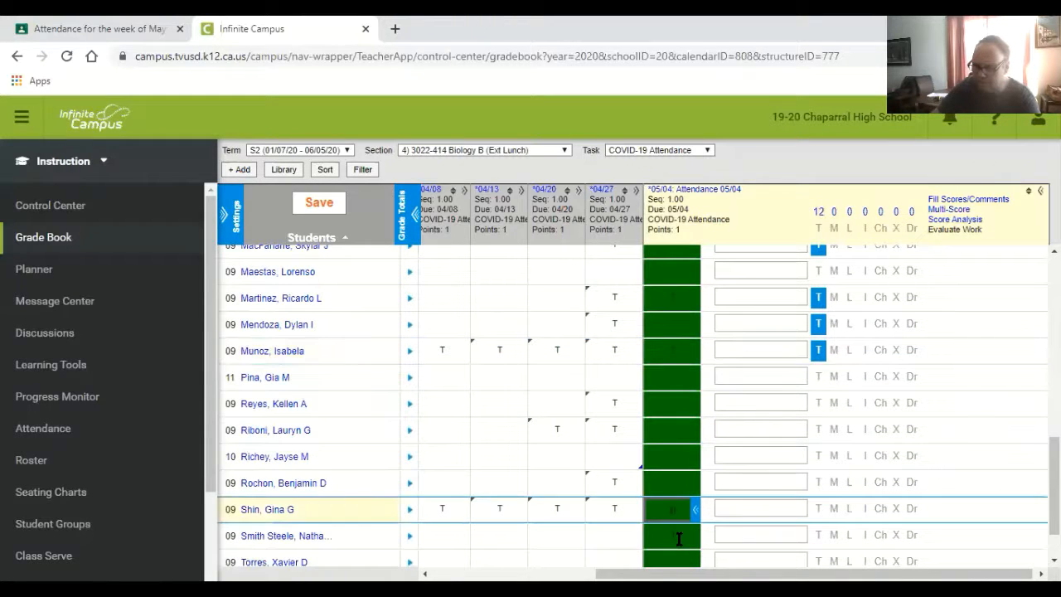
{"action": "left_click", "coordinate": [677, 540]}
{"action": "type", "text": "TT"}
{"action": "scroll", "coordinate": [854, 529], "scroll_direction": "down", "scroll_amount": 2}
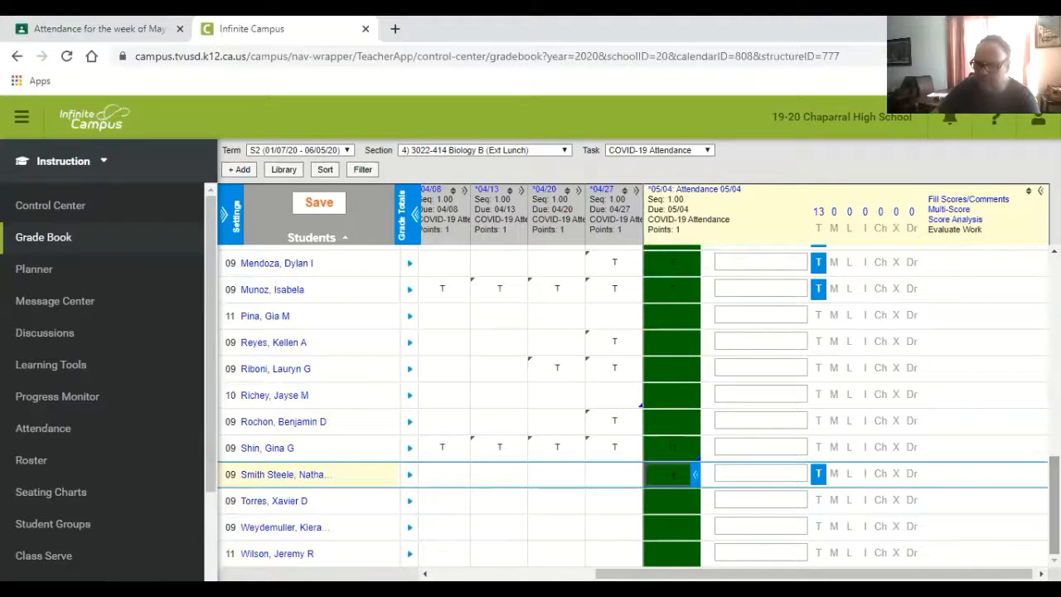
{"action": "left_click", "coordinate": [308, 201]}
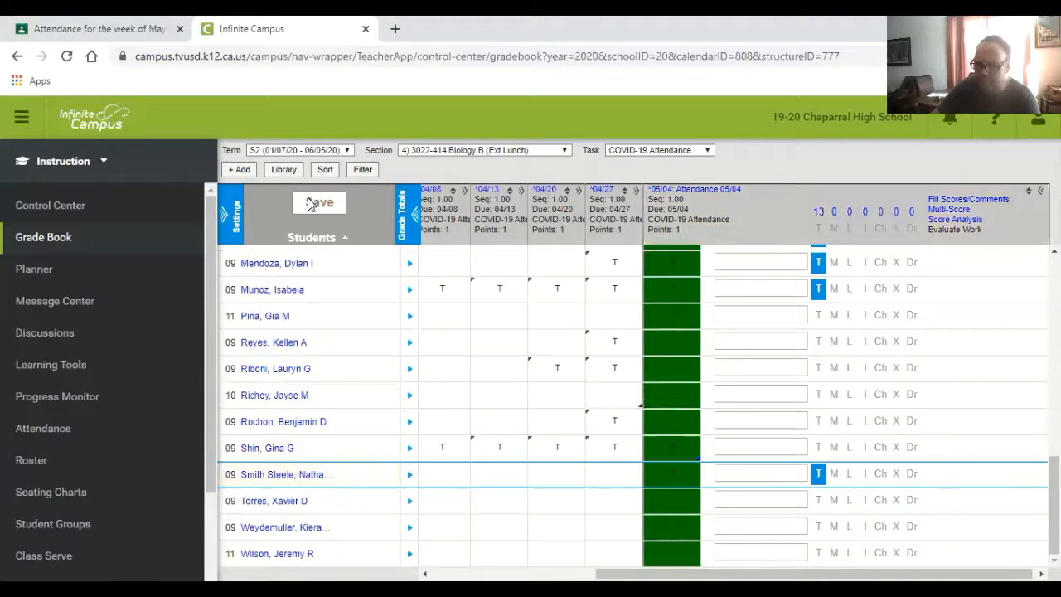